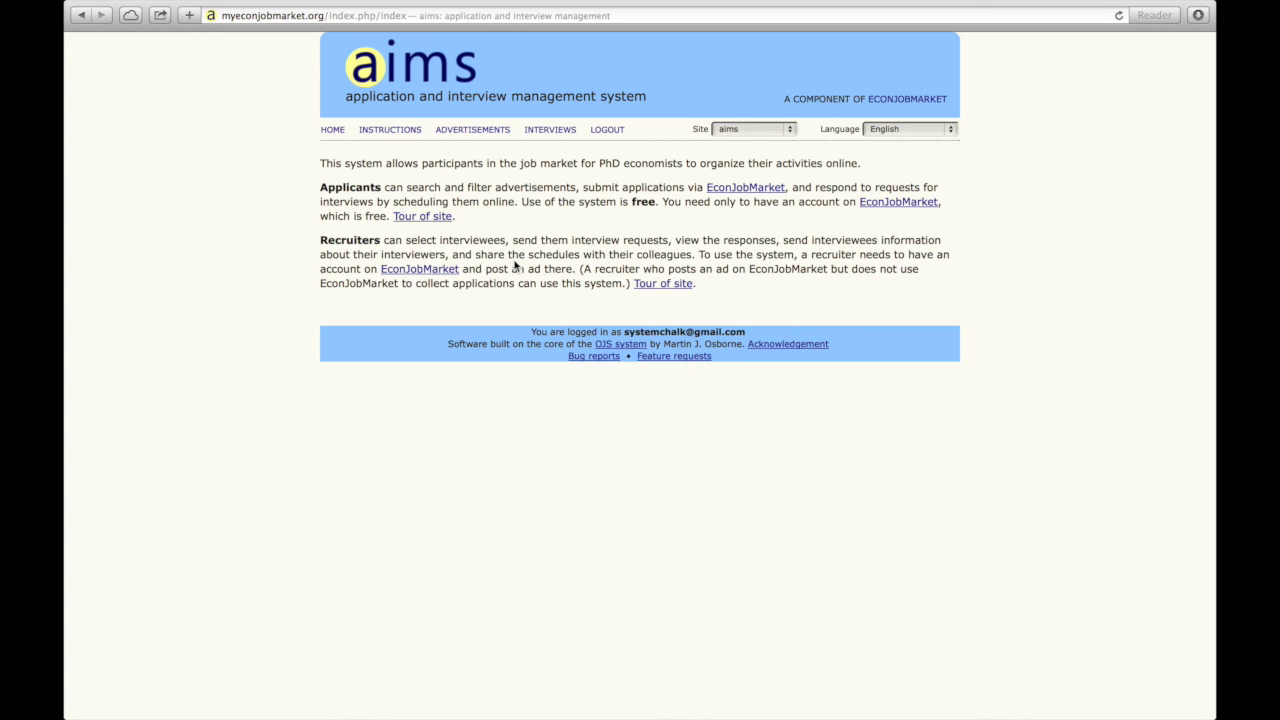
Open the job advertisements list and sort it by closing date, latest first.
click(491, 136)
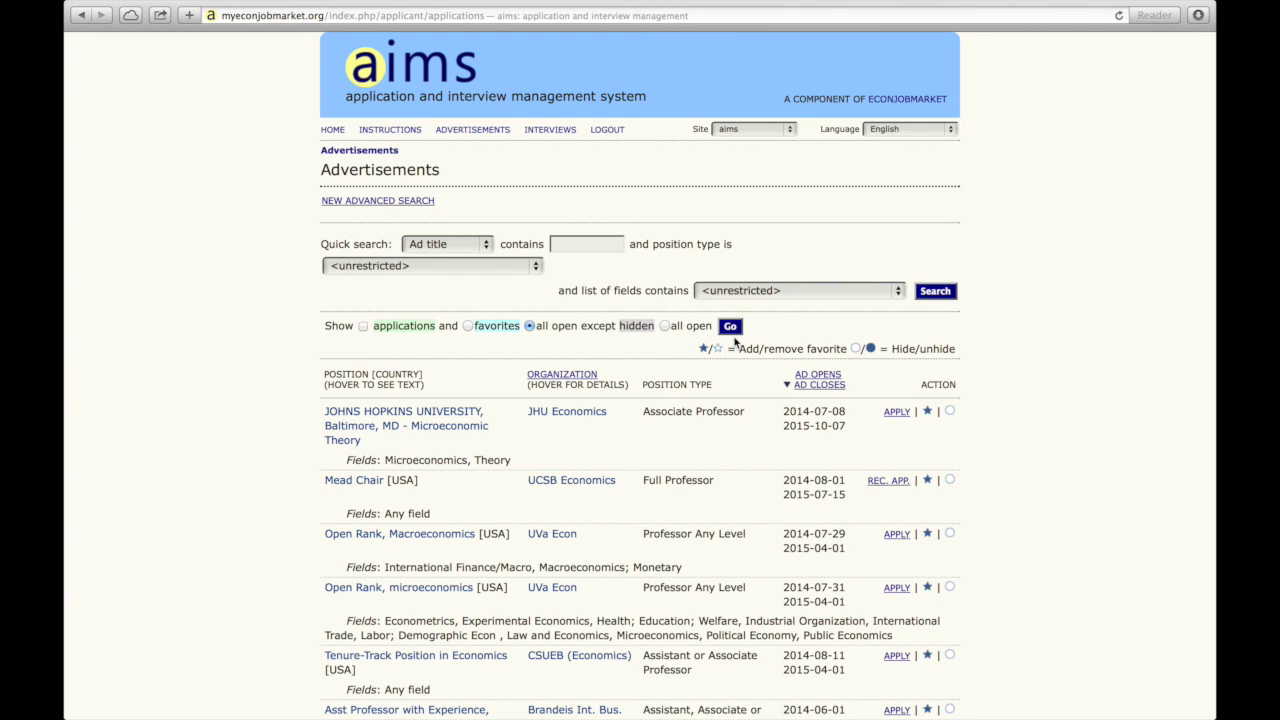
click(813, 387)
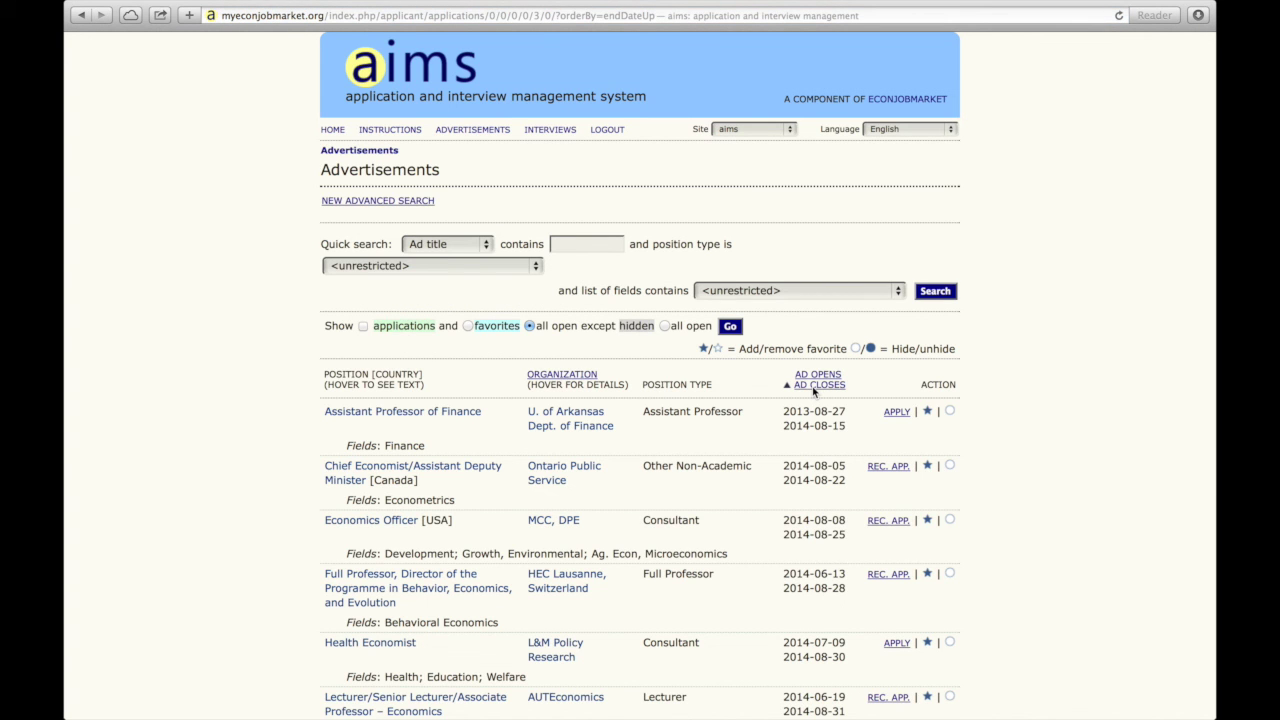
click(818, 375)
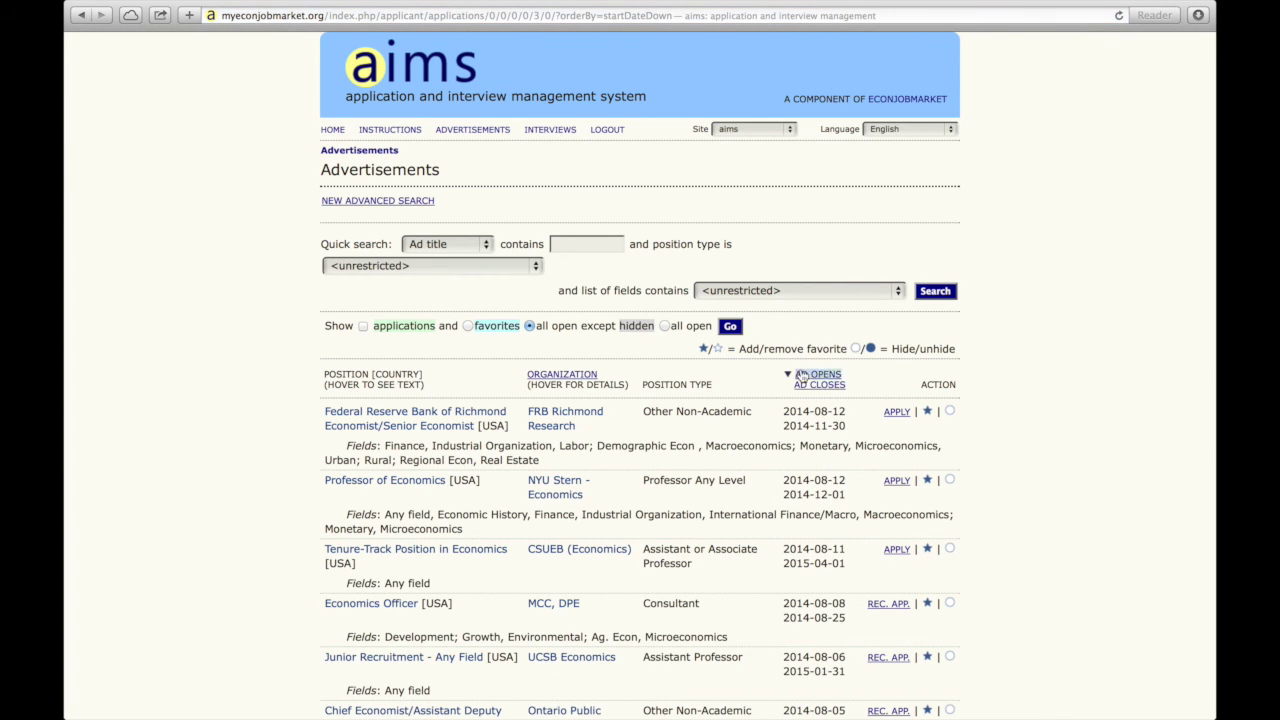
click(577, 378)
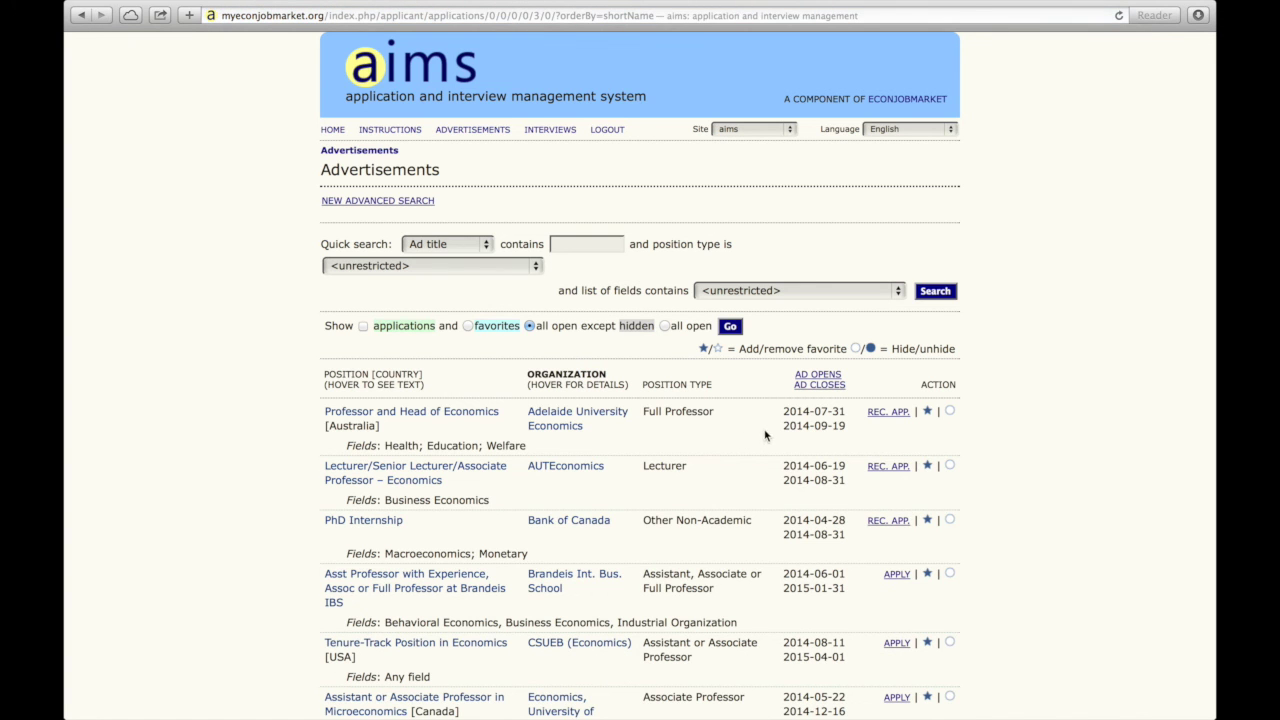
click(833, 392)
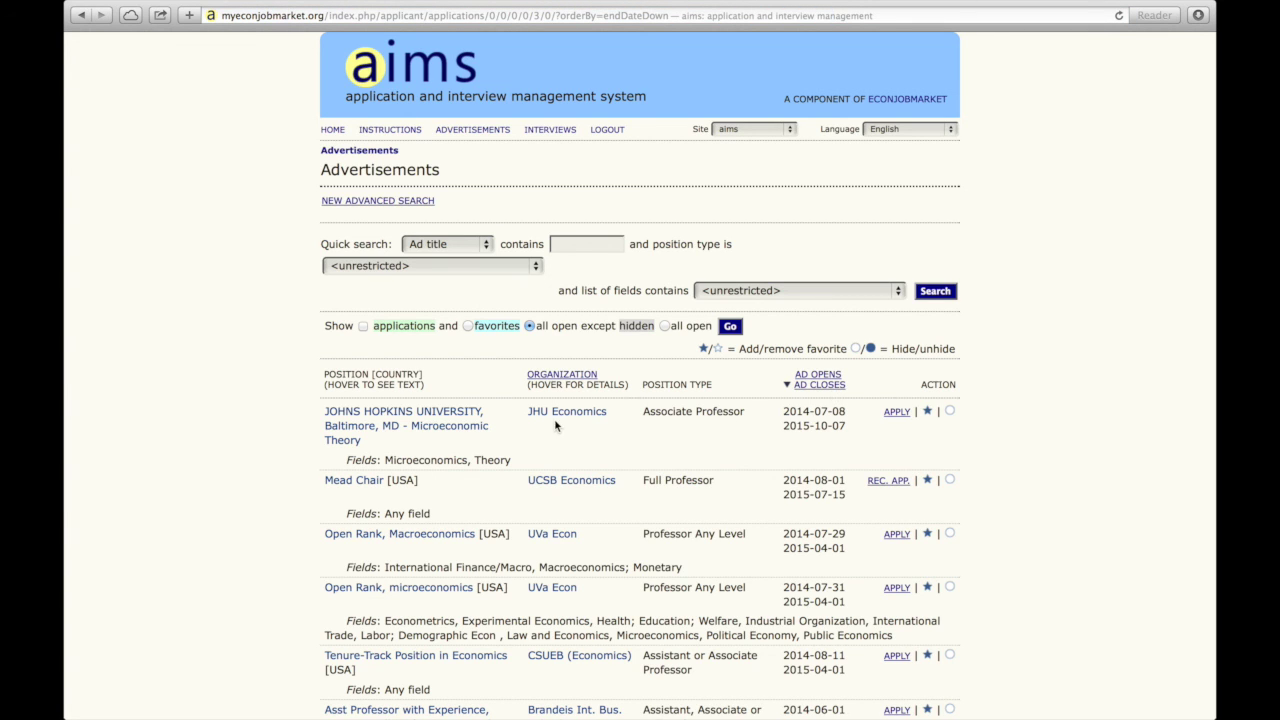
mouse_move(481, 420)
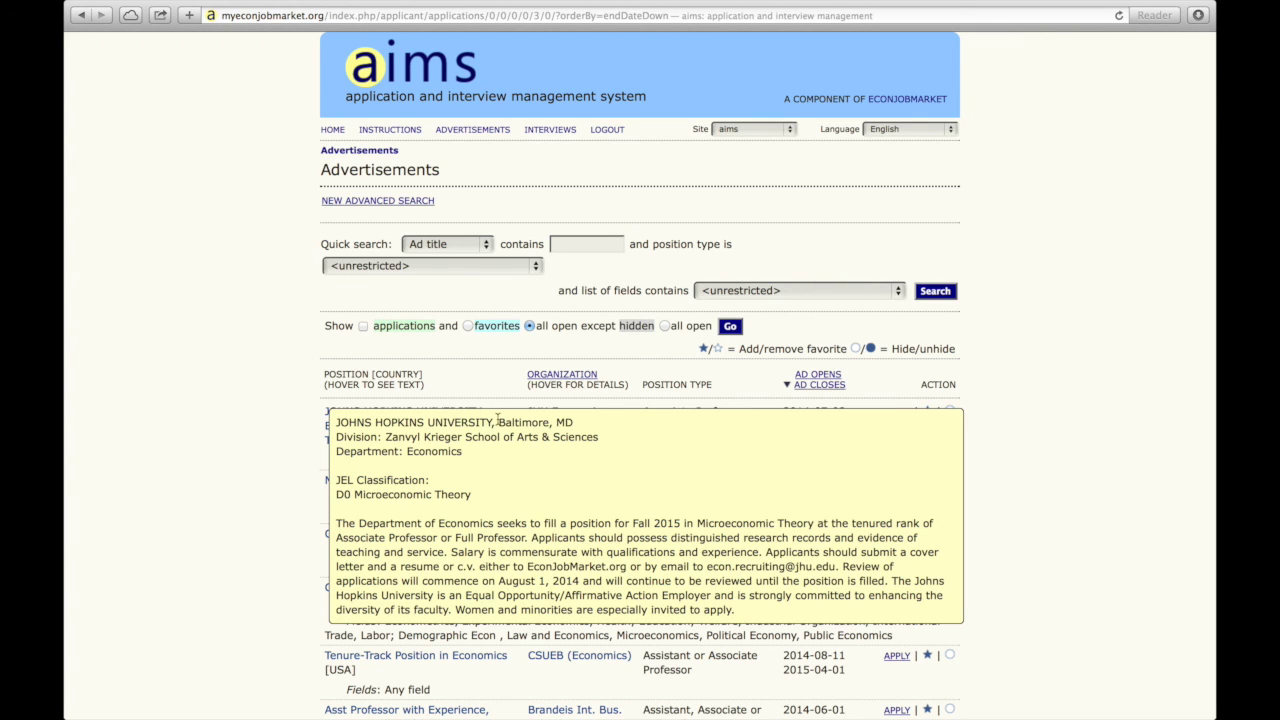
mouse_move(570, 408)
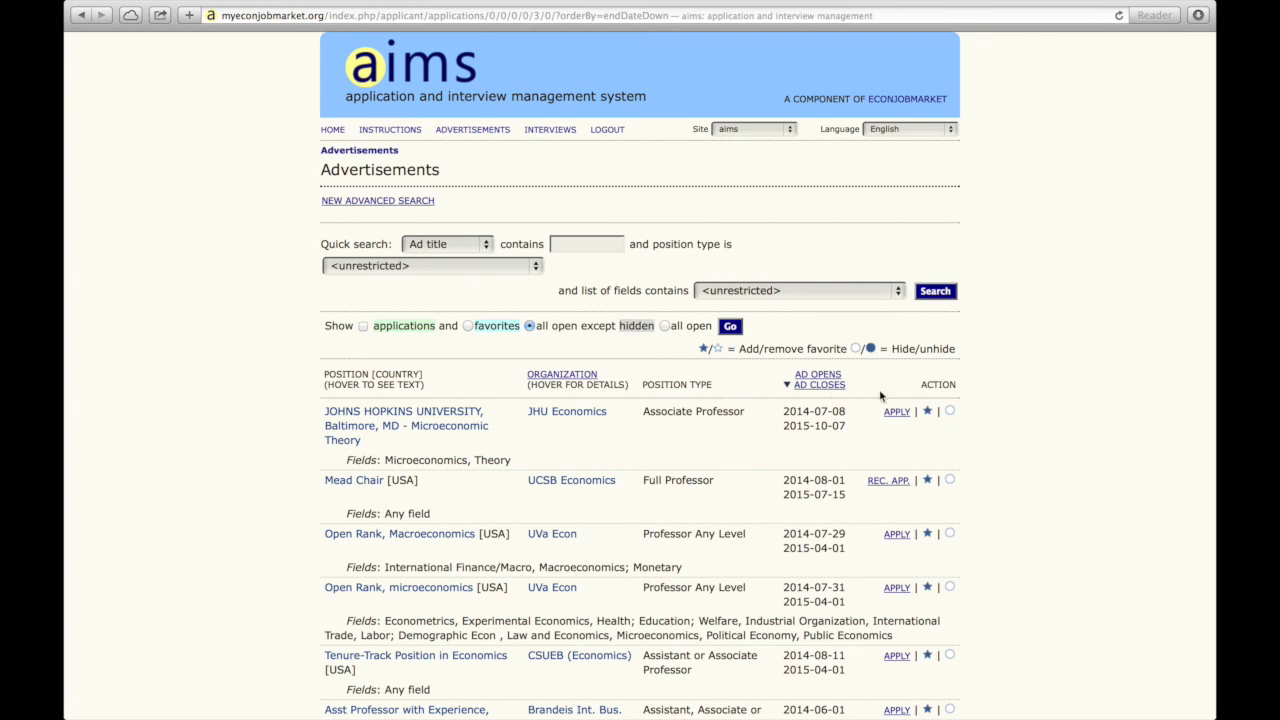
Hide the JHU Microeconomic Theory ad, list all open ads, then unhide it.
click(950, 412)
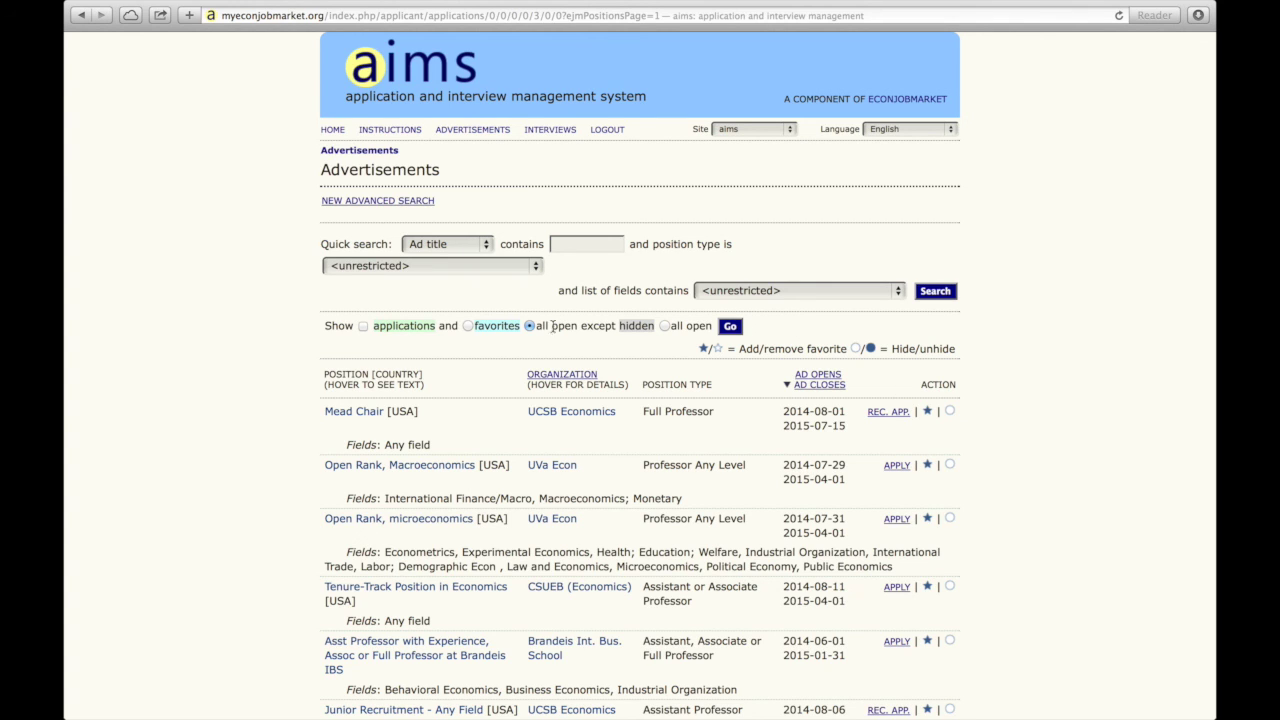
click(666, 327)
click(729, 328)
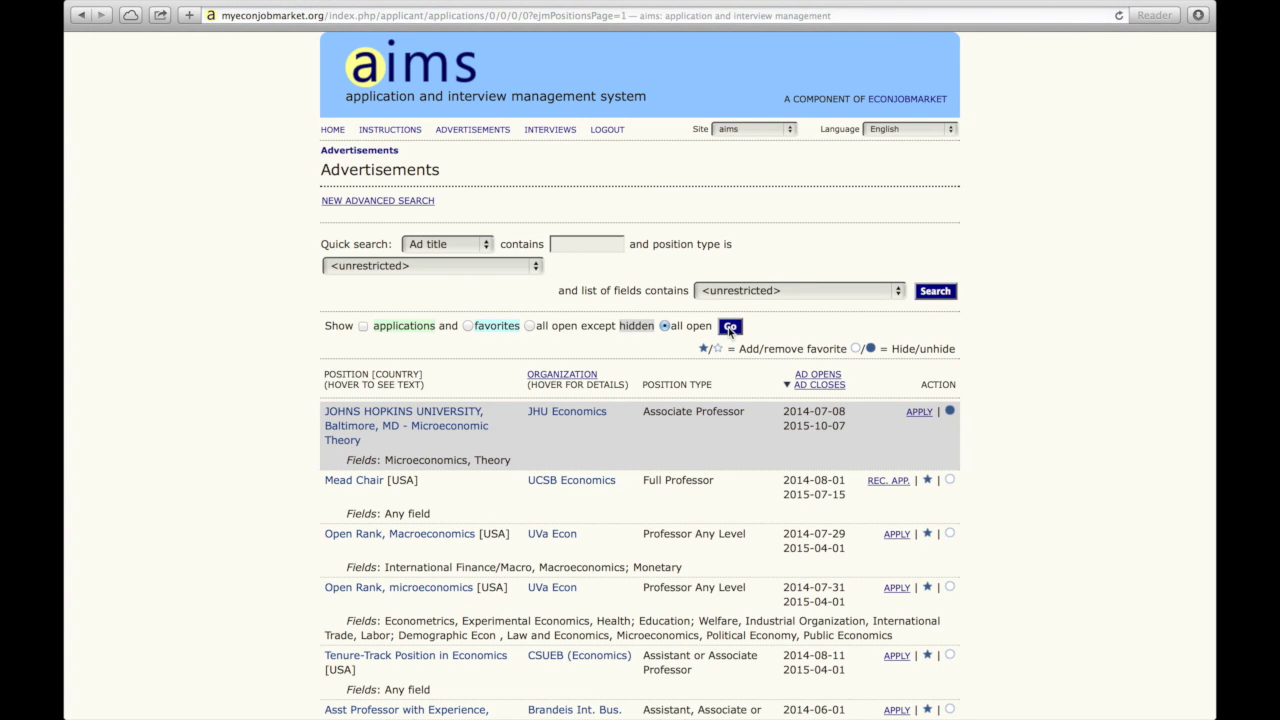
click(951, 413)
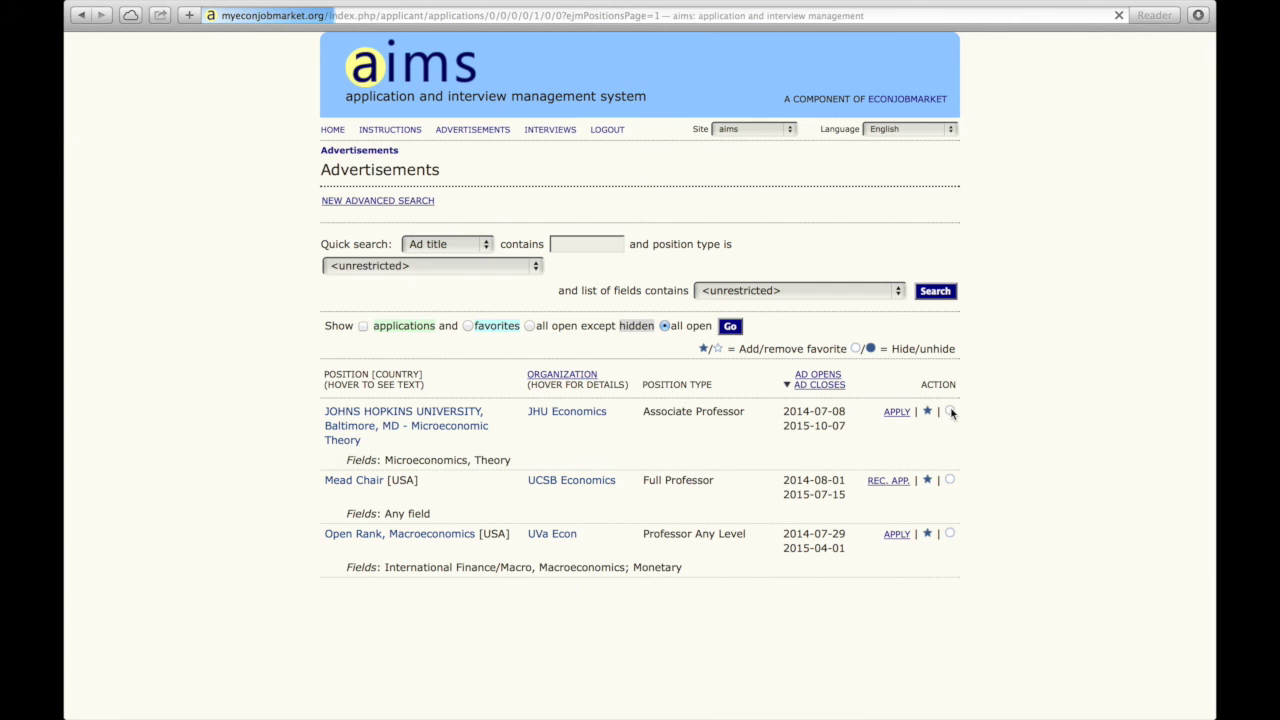
Mark the JHU ad as a favorite and list only favorite ads.
click(929, 415)
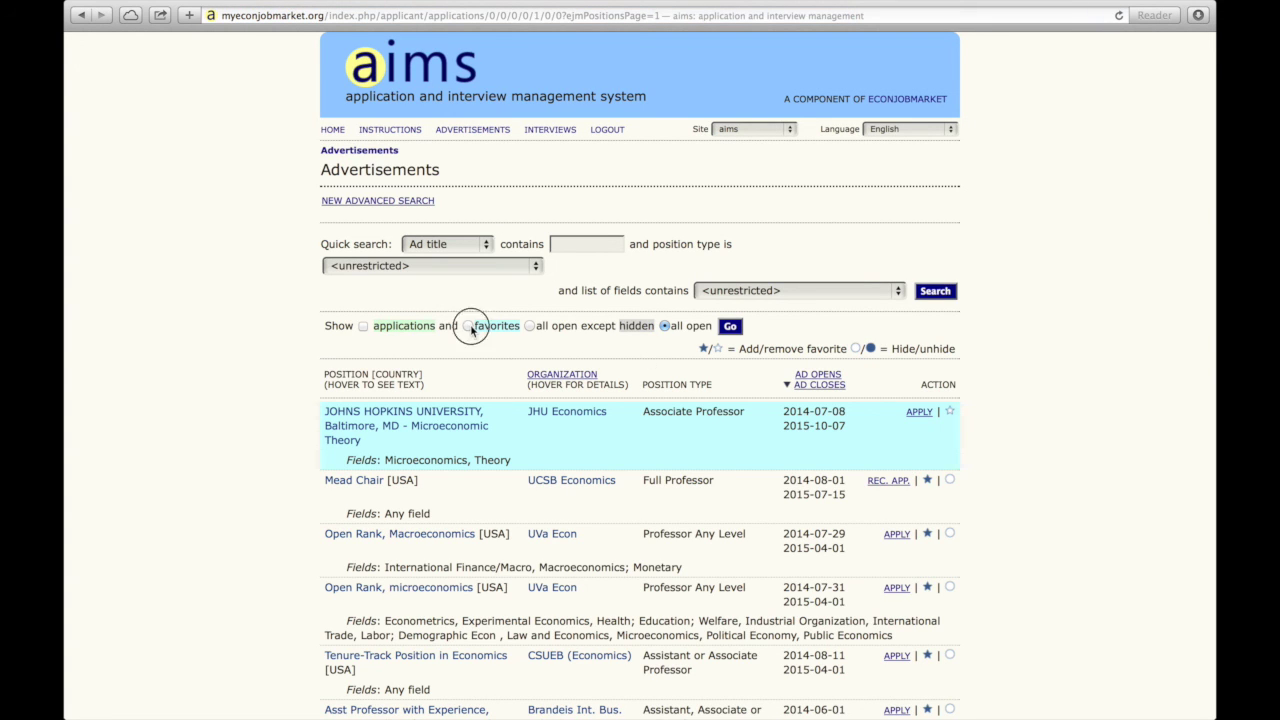
click(471, 330)
click(735, 330)
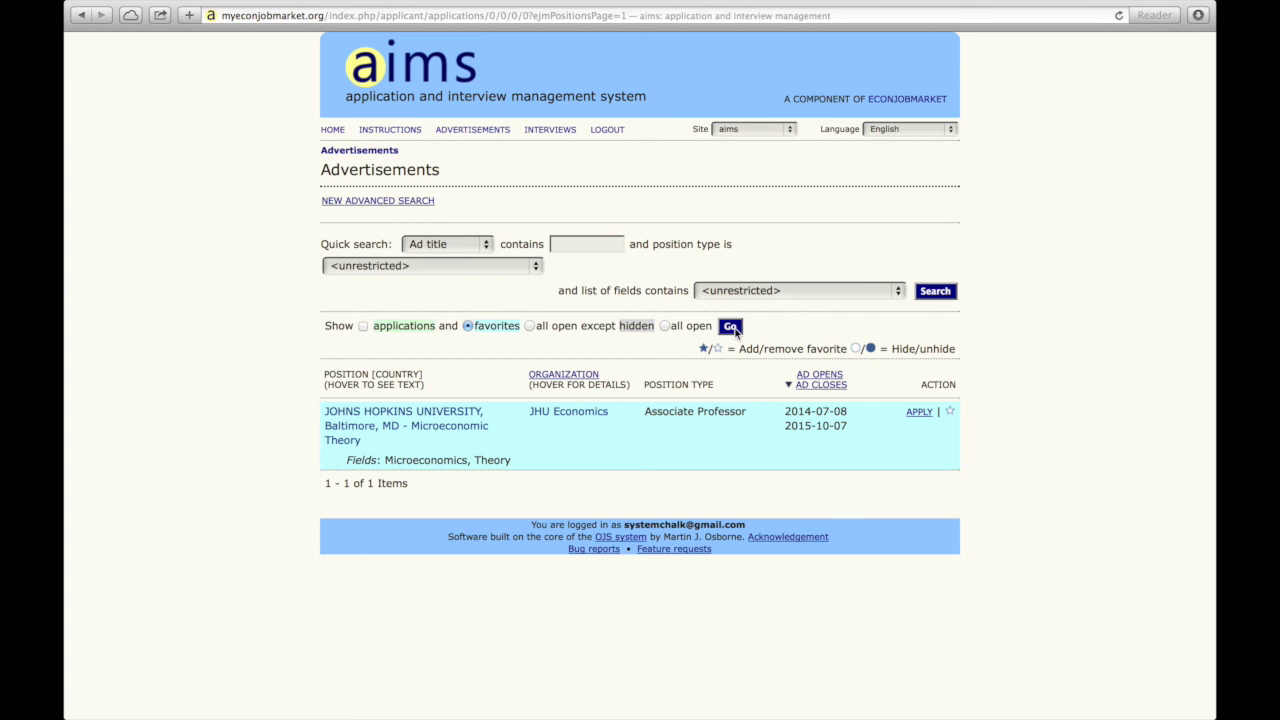
Unfavorite the JHU ad and return to all open ads except hidden ones.
click(950, 412)
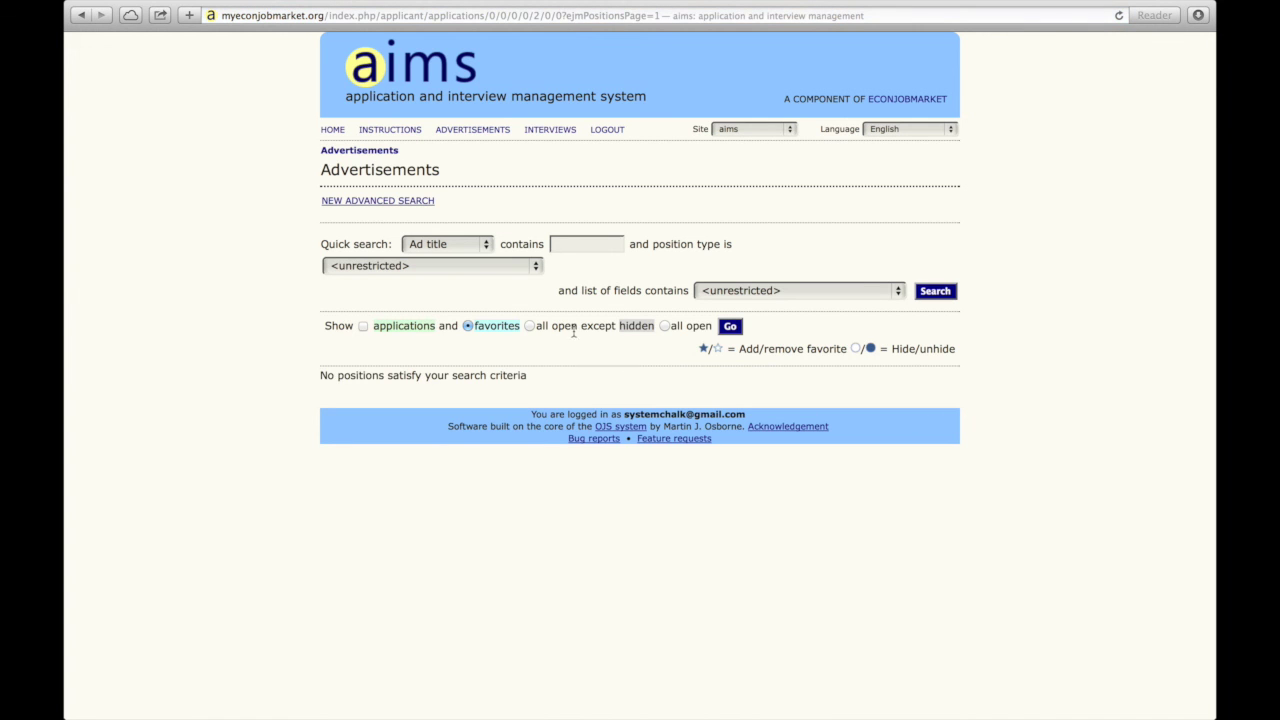
click(531, 326)
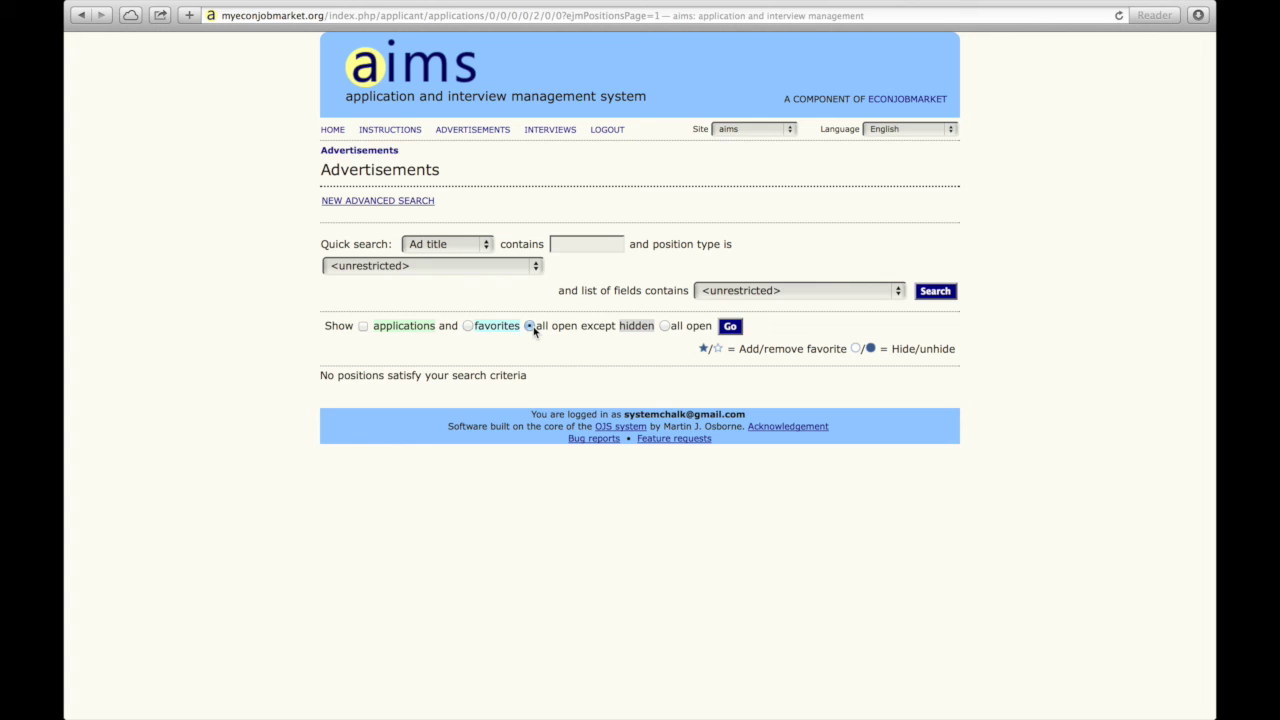
click(730, 326)
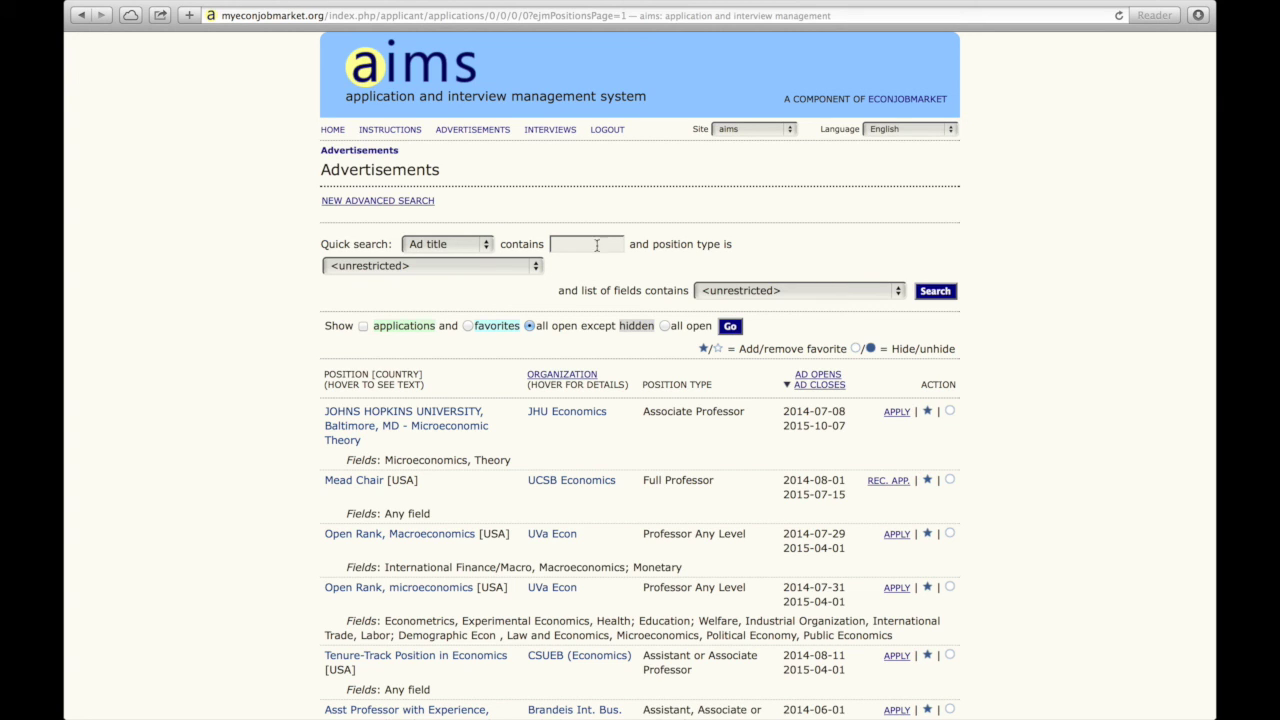
Quick-search Assistant Professor ads in Macroeconomics; Monetary, then clear the search filters.
click(534, 268)
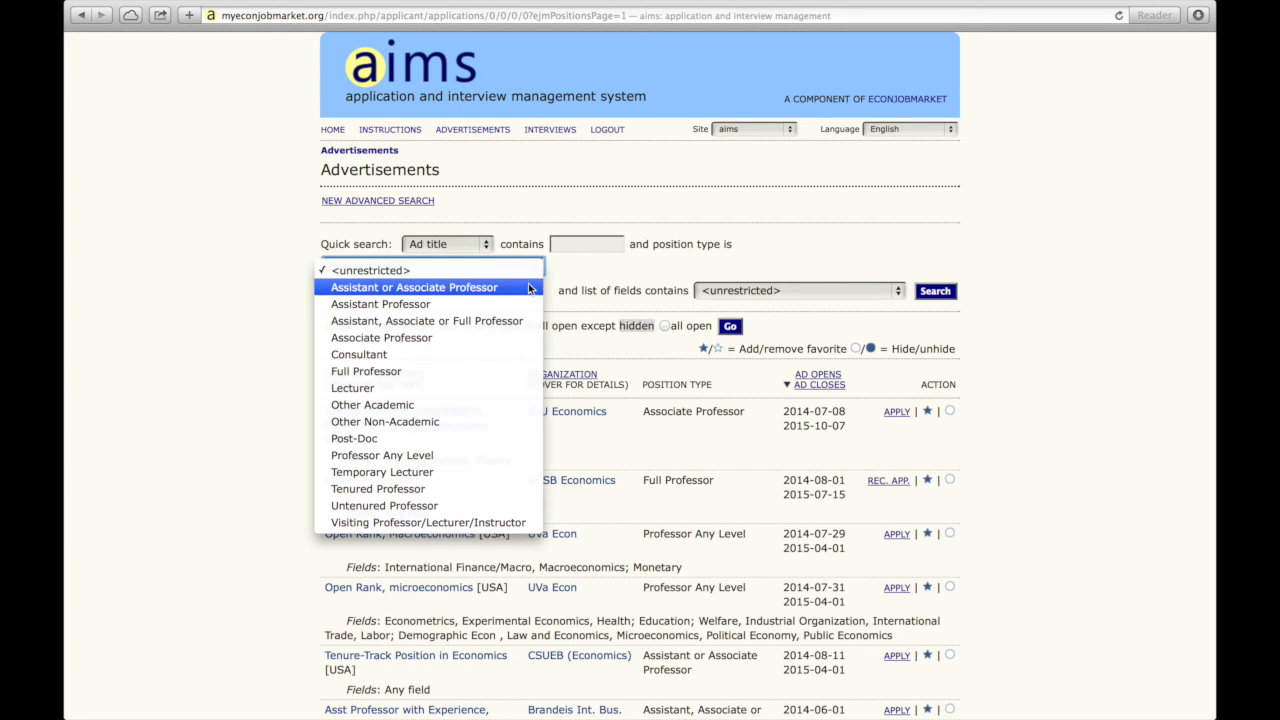
click(528, 306)
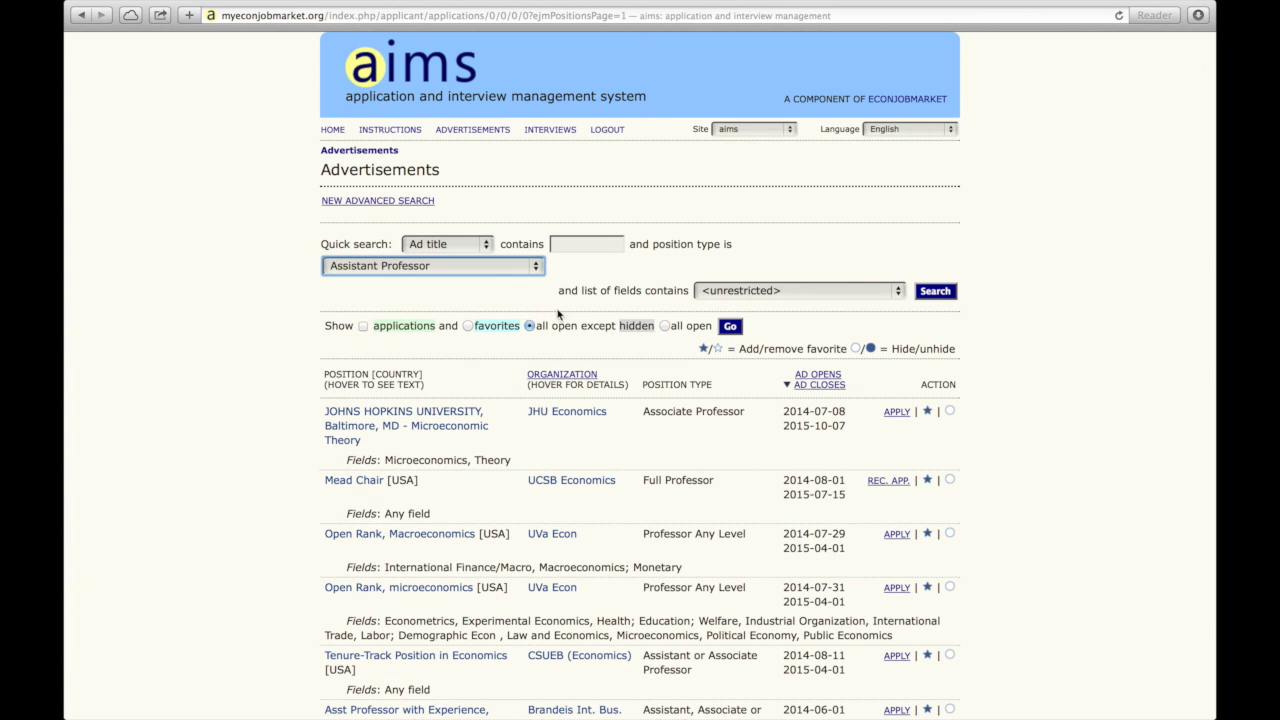
click(720, 291)
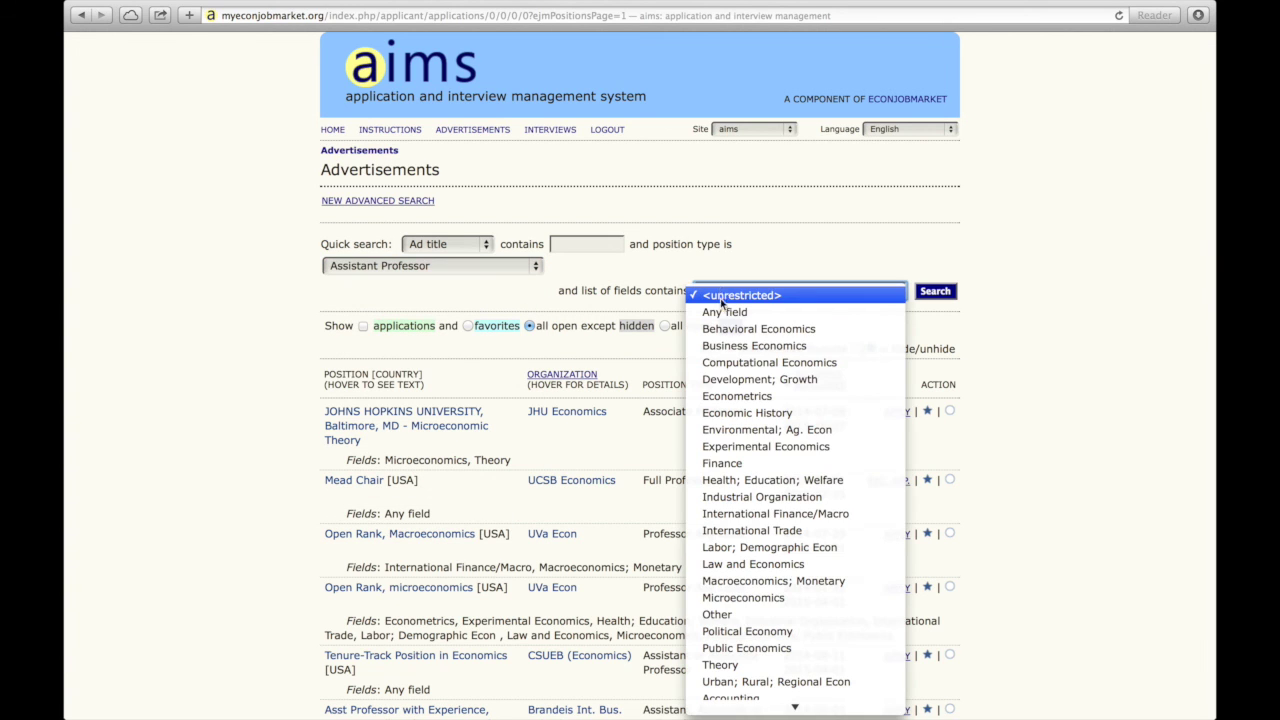
click(754, 582)
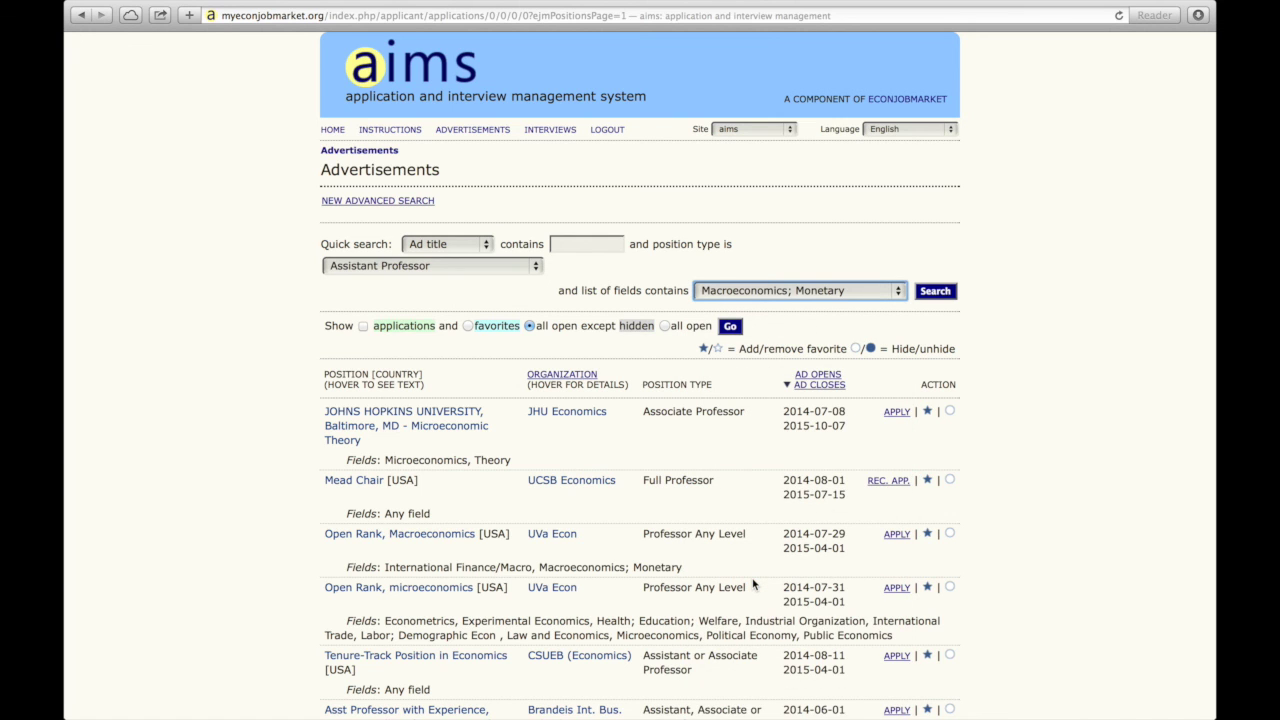
click(935, 292)
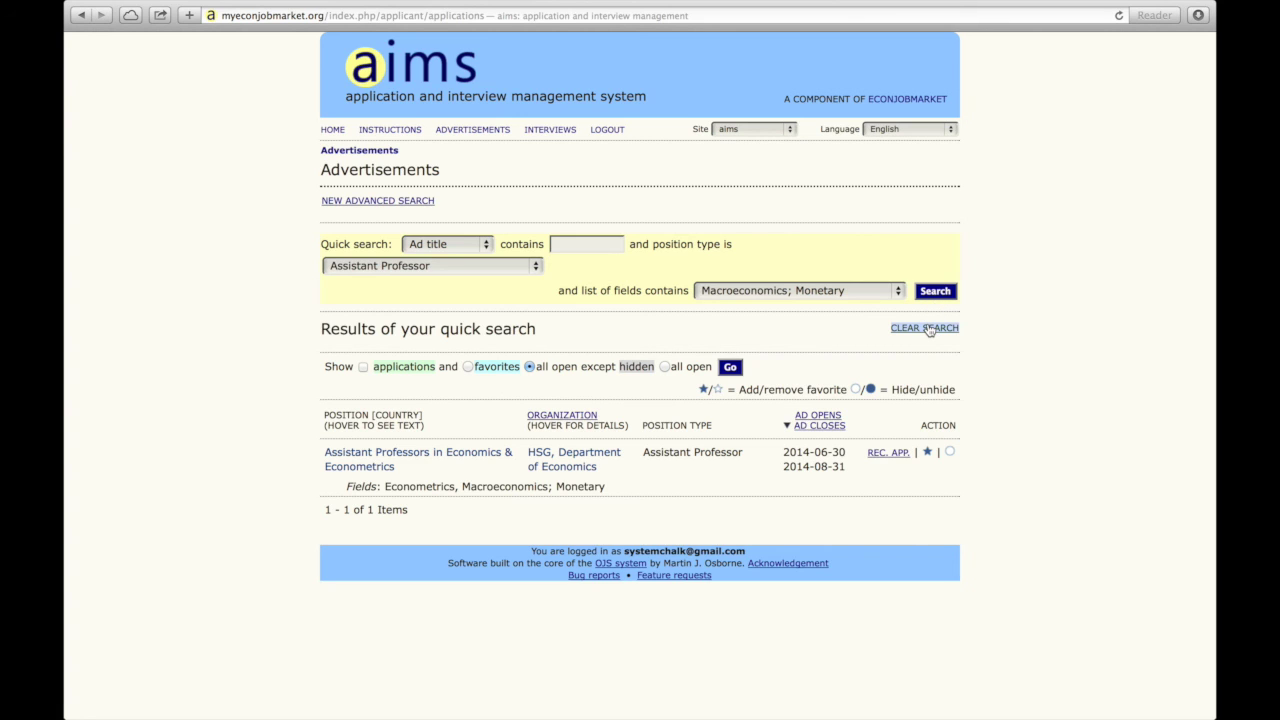
click(925, 328)
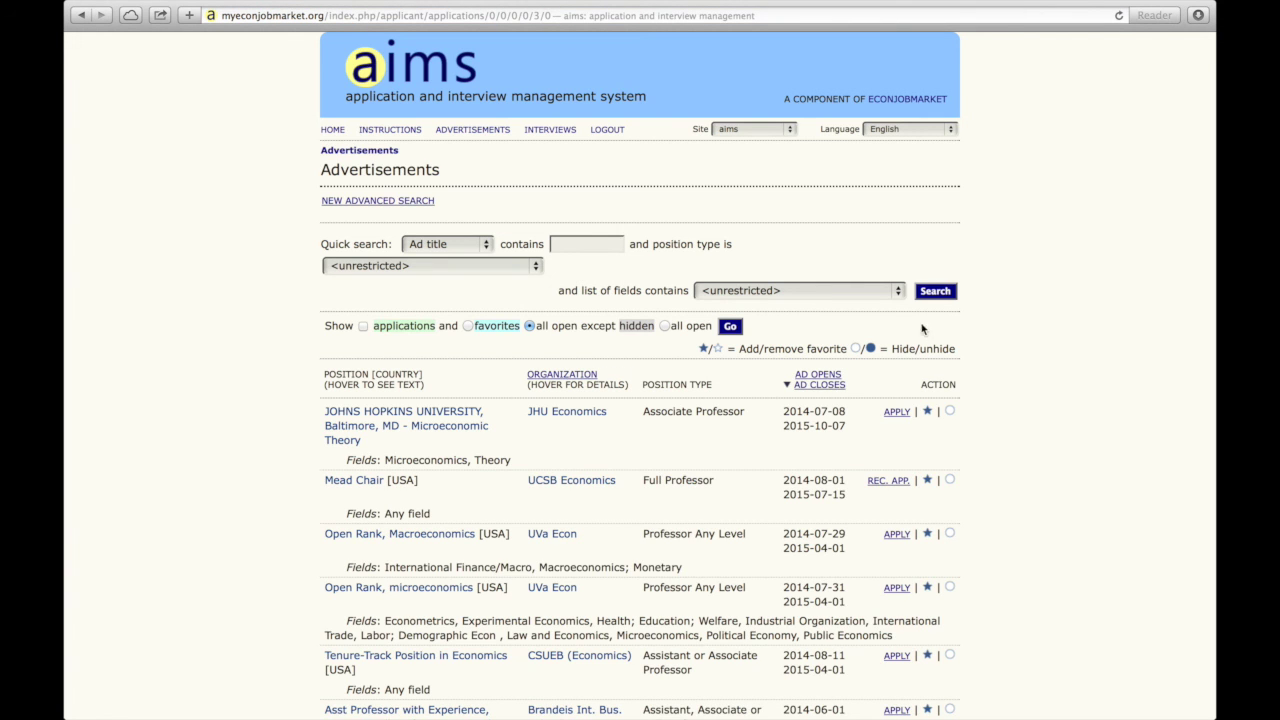
Open the New advanced search page for advertisements.
click(409, 201)
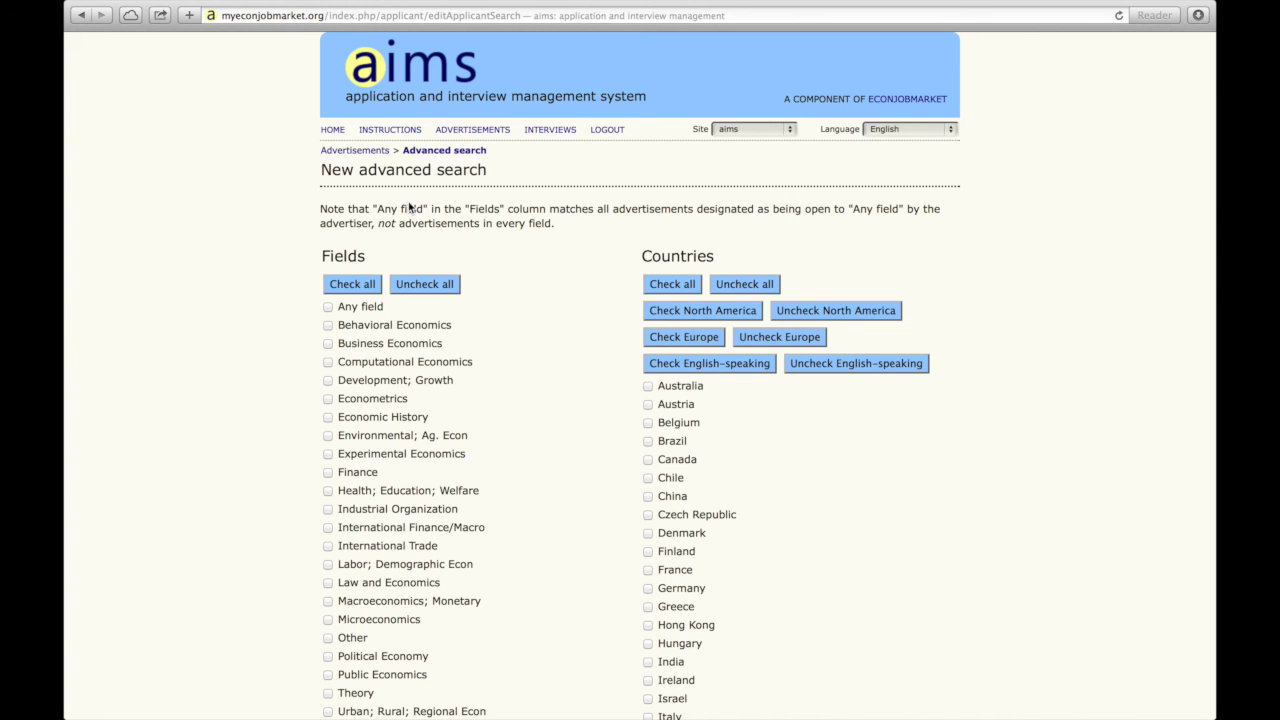
Check Econometrics, Macroeconomics; Monetary and Any field as searched fields.
click(328, 399)
click(328, 602)
click(328, 307)
Include the three assistant-level professor position types and Post-Doc positions.
scroll(660, 368, down, 10)
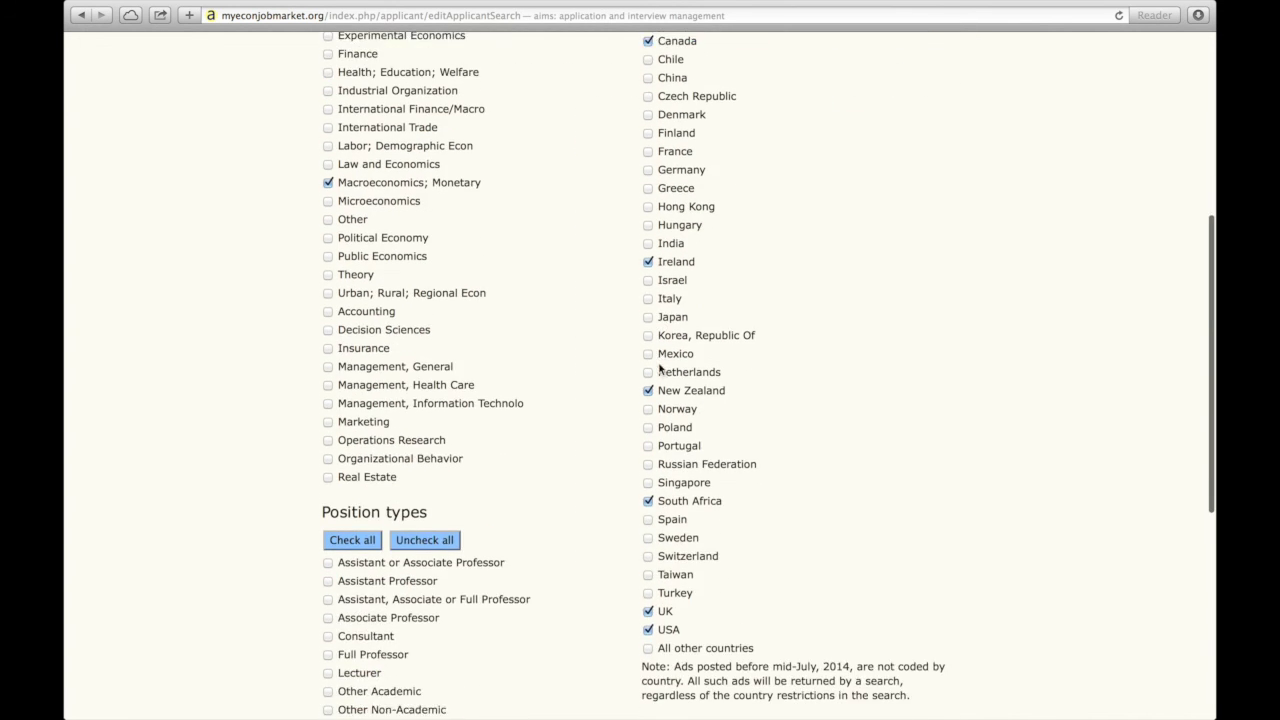
scroll(659, 364, down, 1)
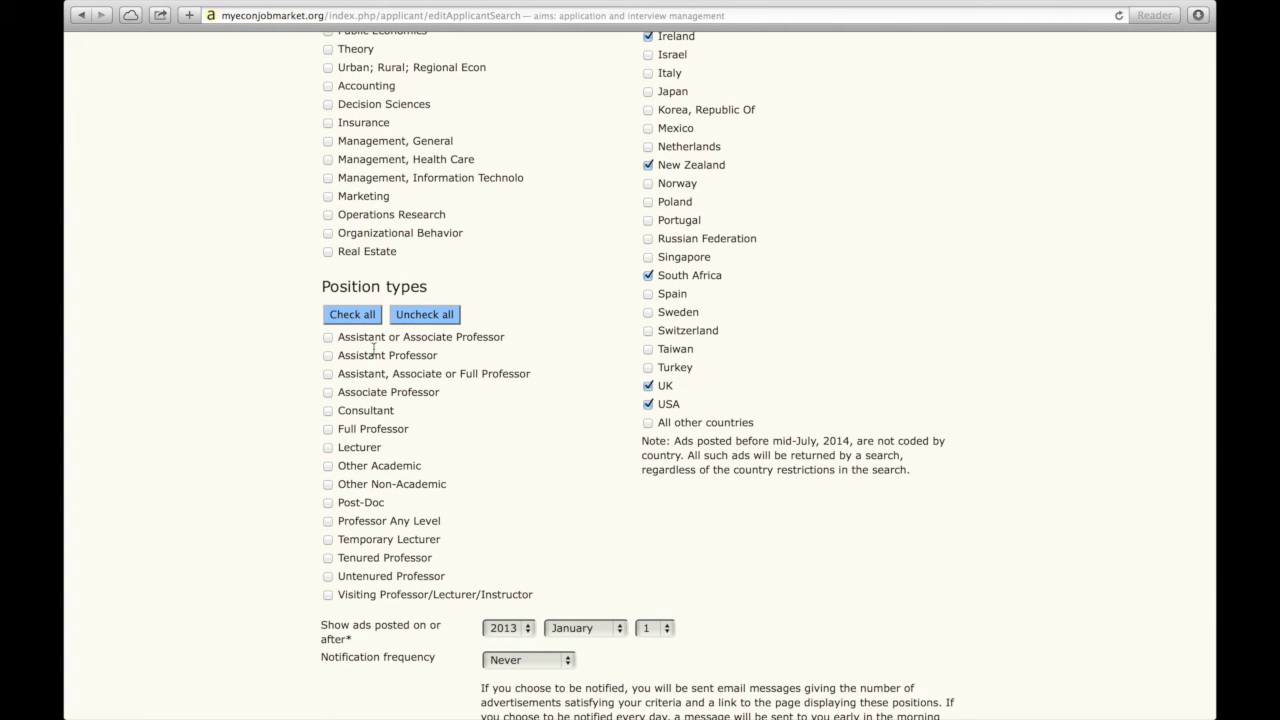
click(327, 338)
click(328, 356)
click(328, 374)
click(328, 503)
Label the search 'Assistant Prof'.
scroll(327, 505, down, 5)
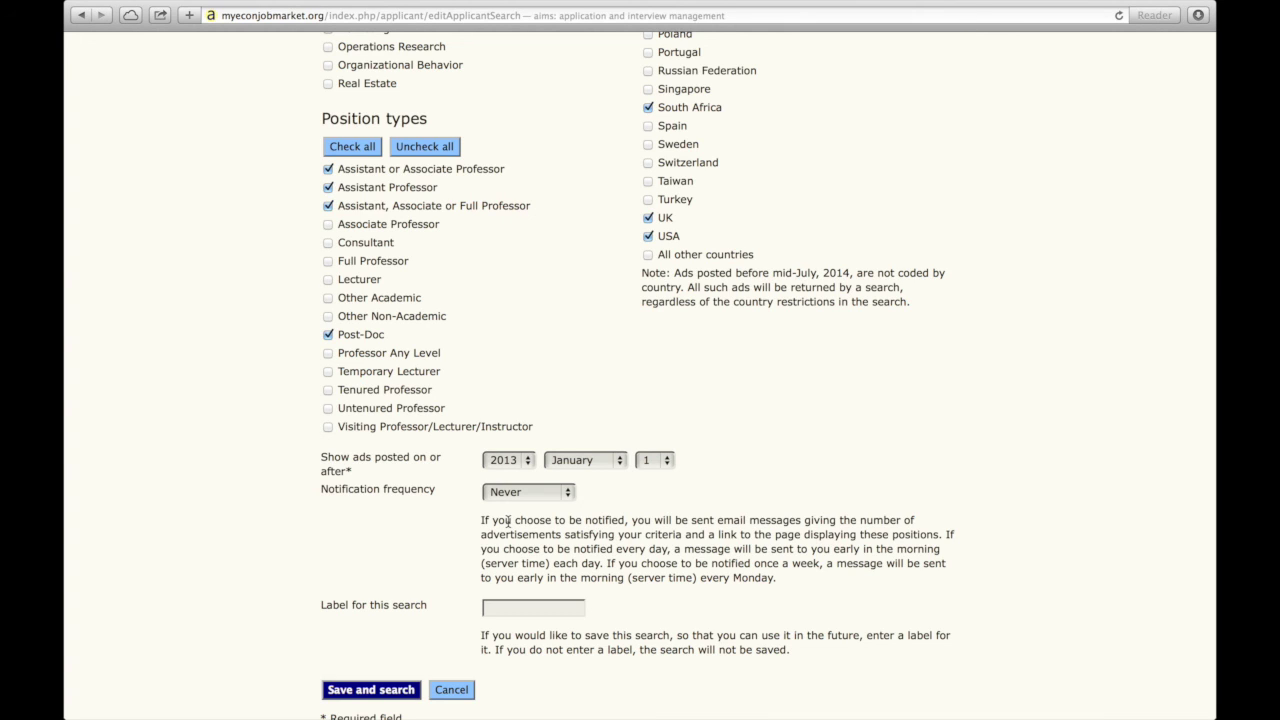
click(517, 607)
text(Assist)
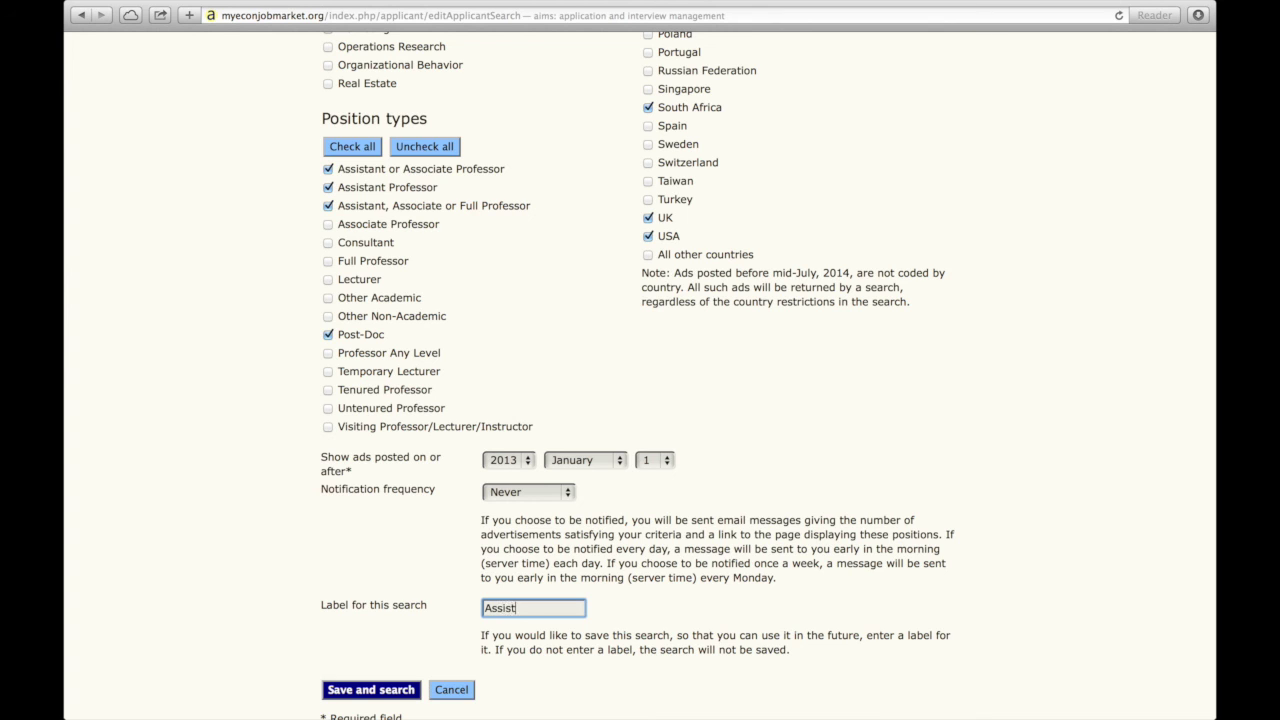
text(ant Prof)
Save and run the 'Assistant Prof' search, review its six results, then open it for editing.
click(385, 690)
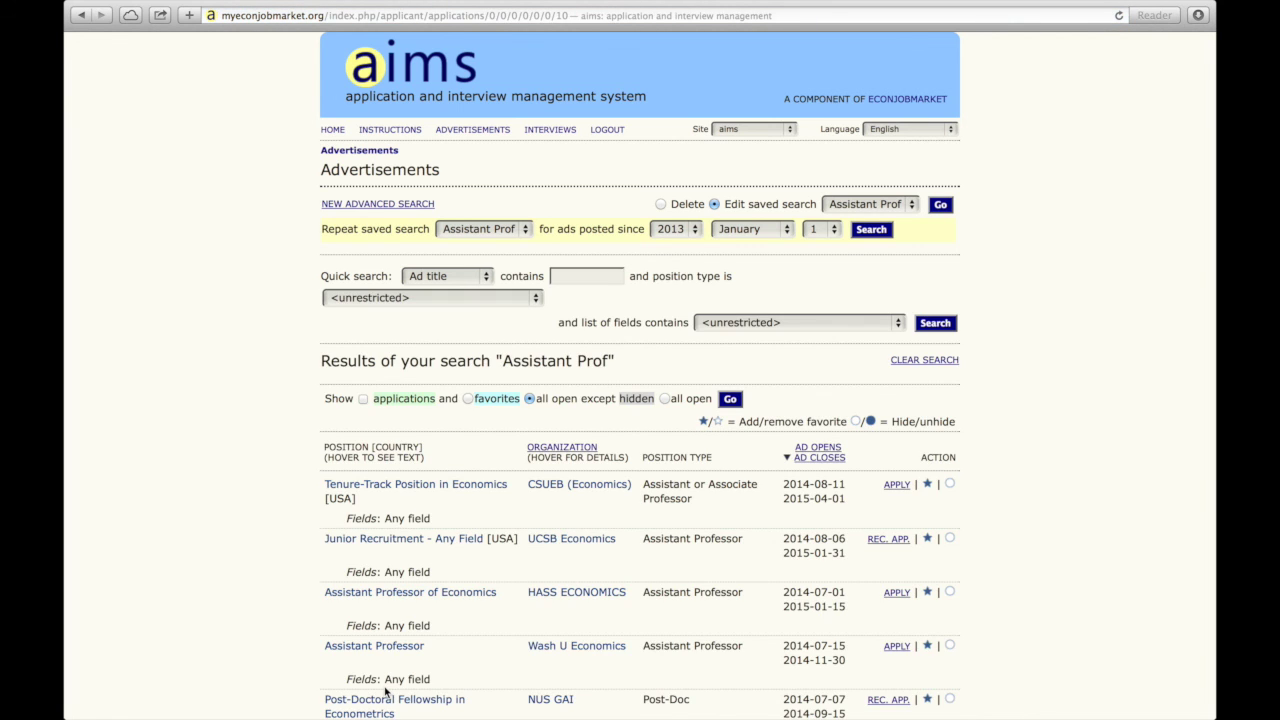
scroll(385, 690, down, 4)
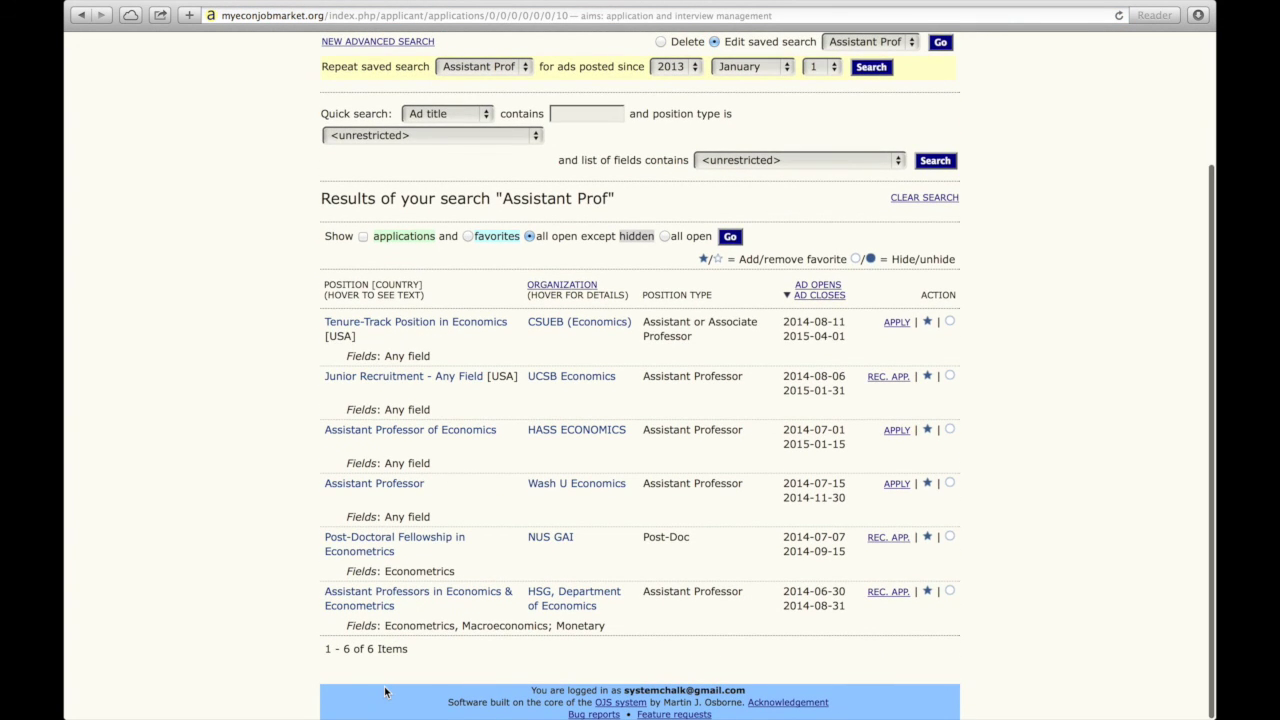
scroll(385, 690, up, 1)
scroll(385, 690, up, 3)
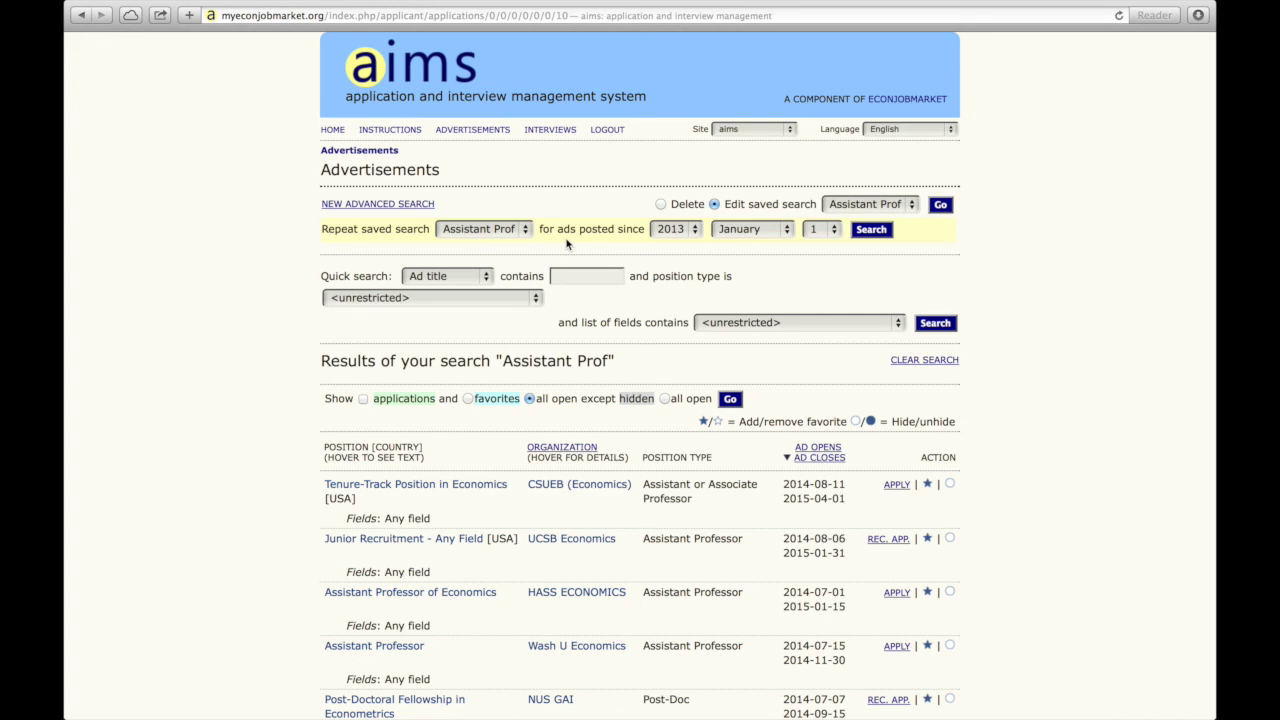
click(940, 204)
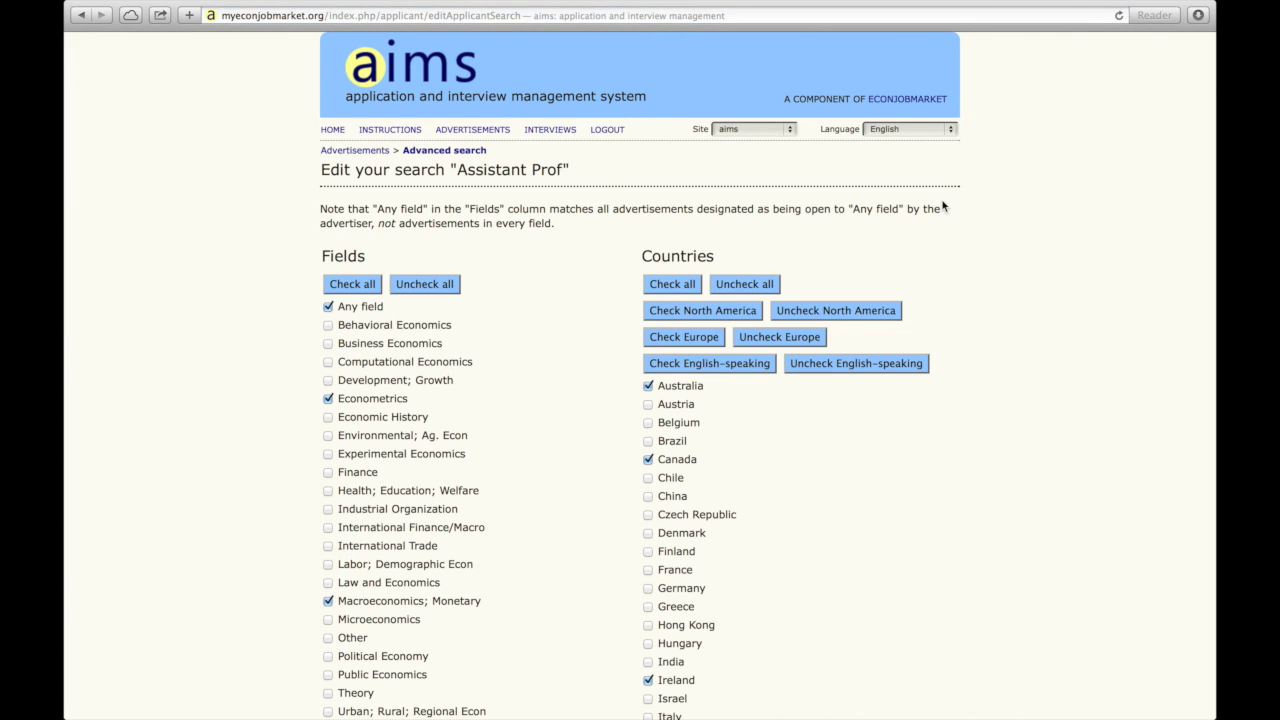
Set the search's posting date to on or after 2014 August 12.
scroll(957, 295, down, 10)
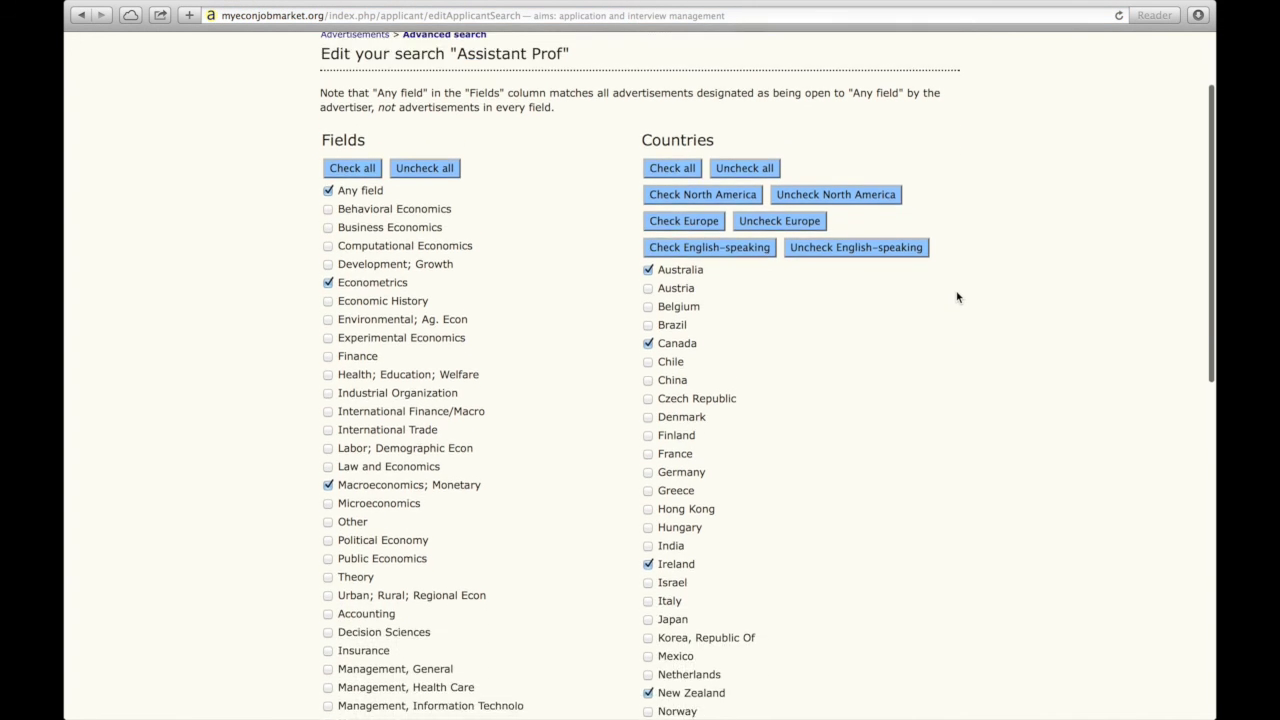
scroll(957, 297, down, 7)
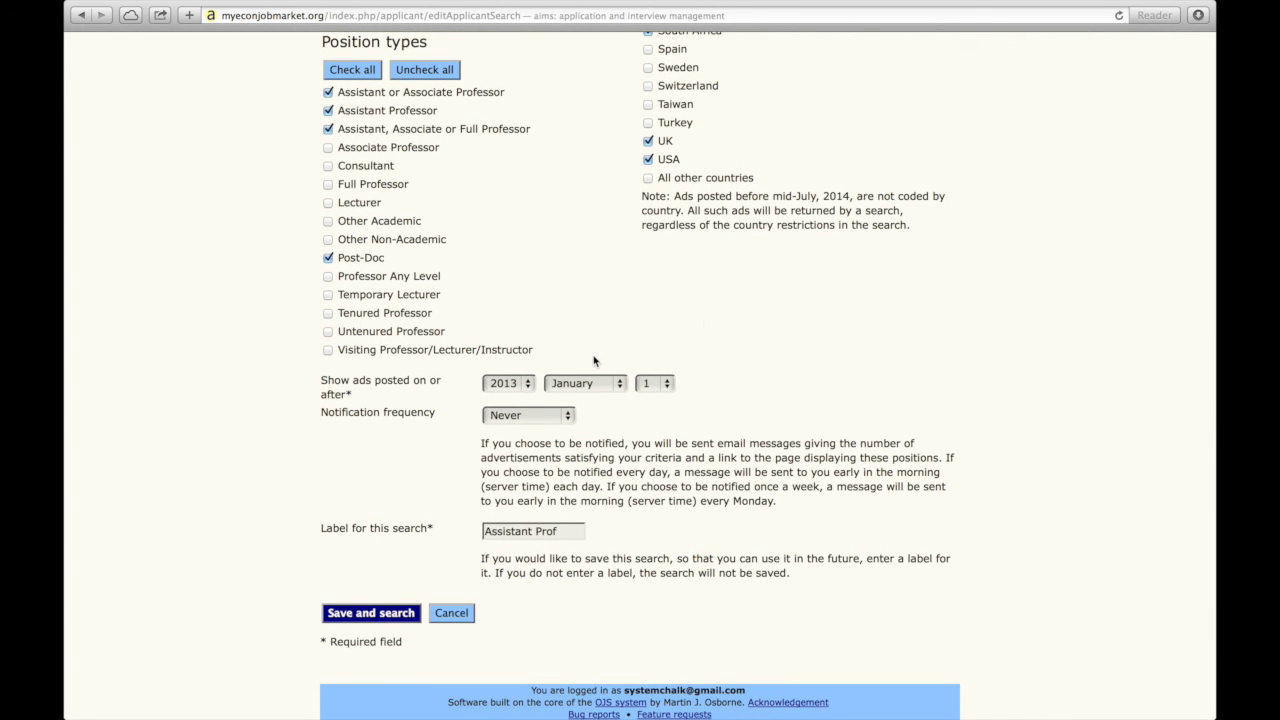
click(519, 385)
click(504, 404)
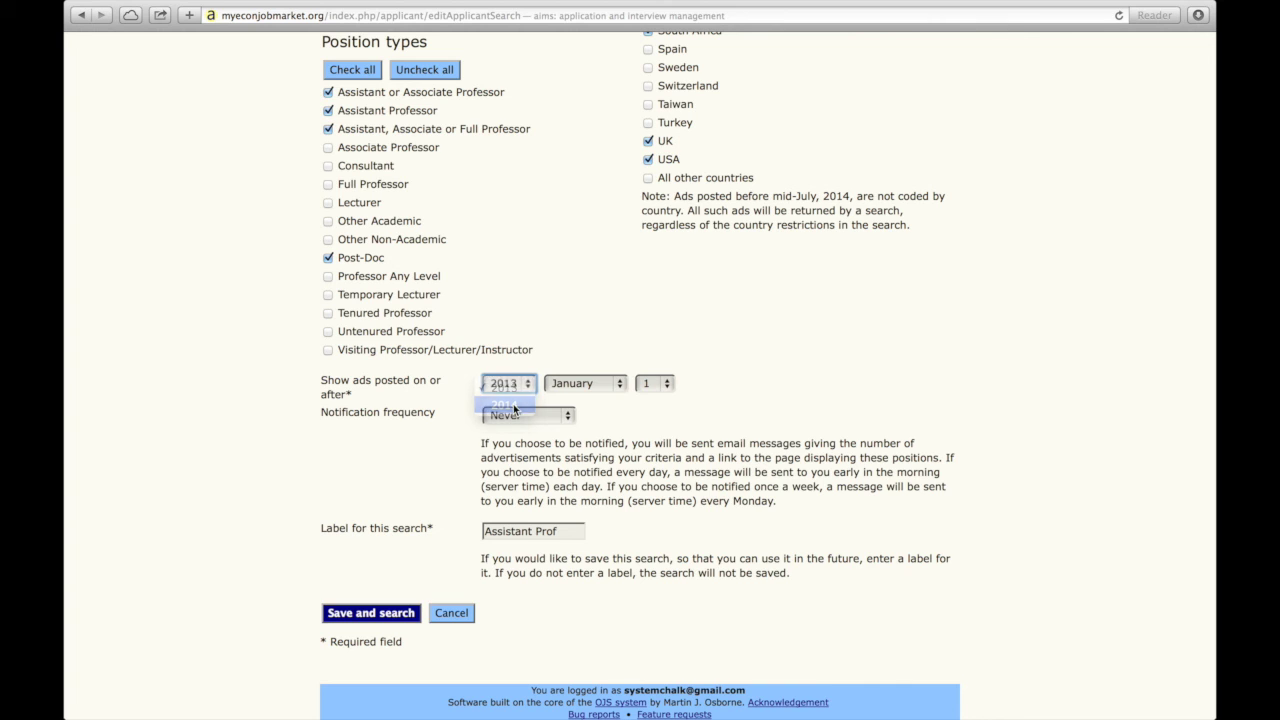
click(568, 380)
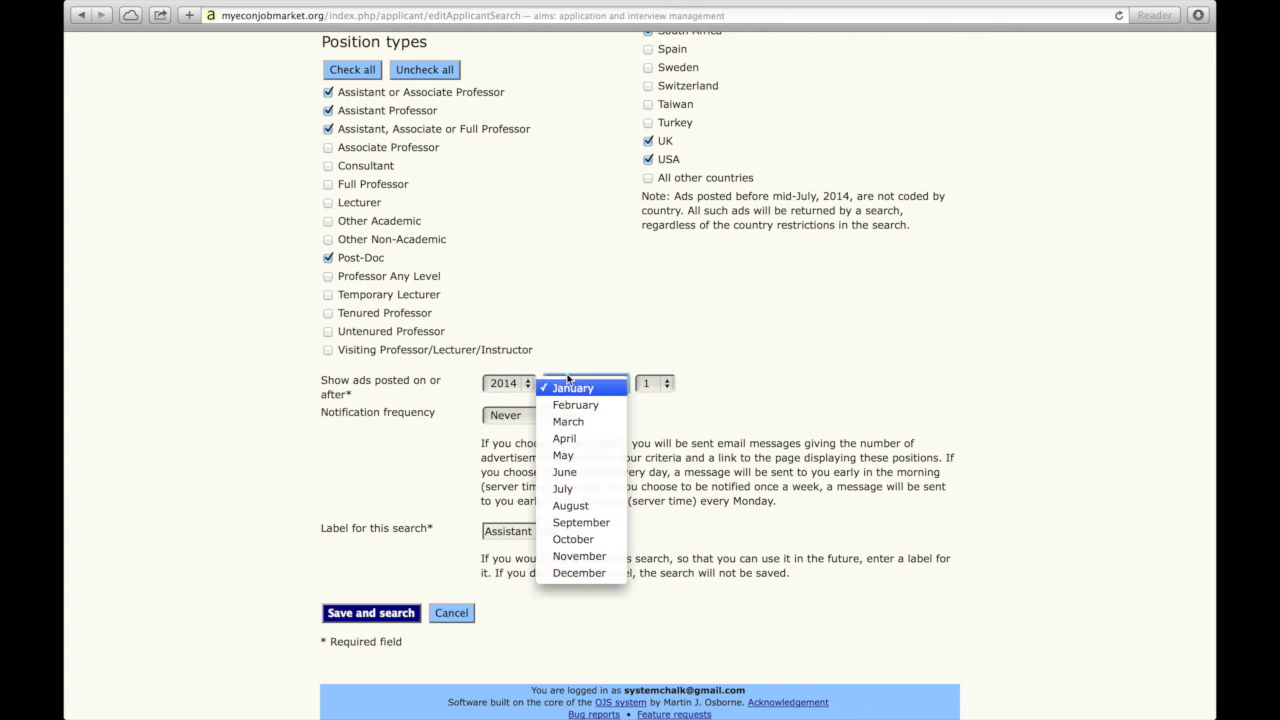
click(571, 505)
click(650, 384)
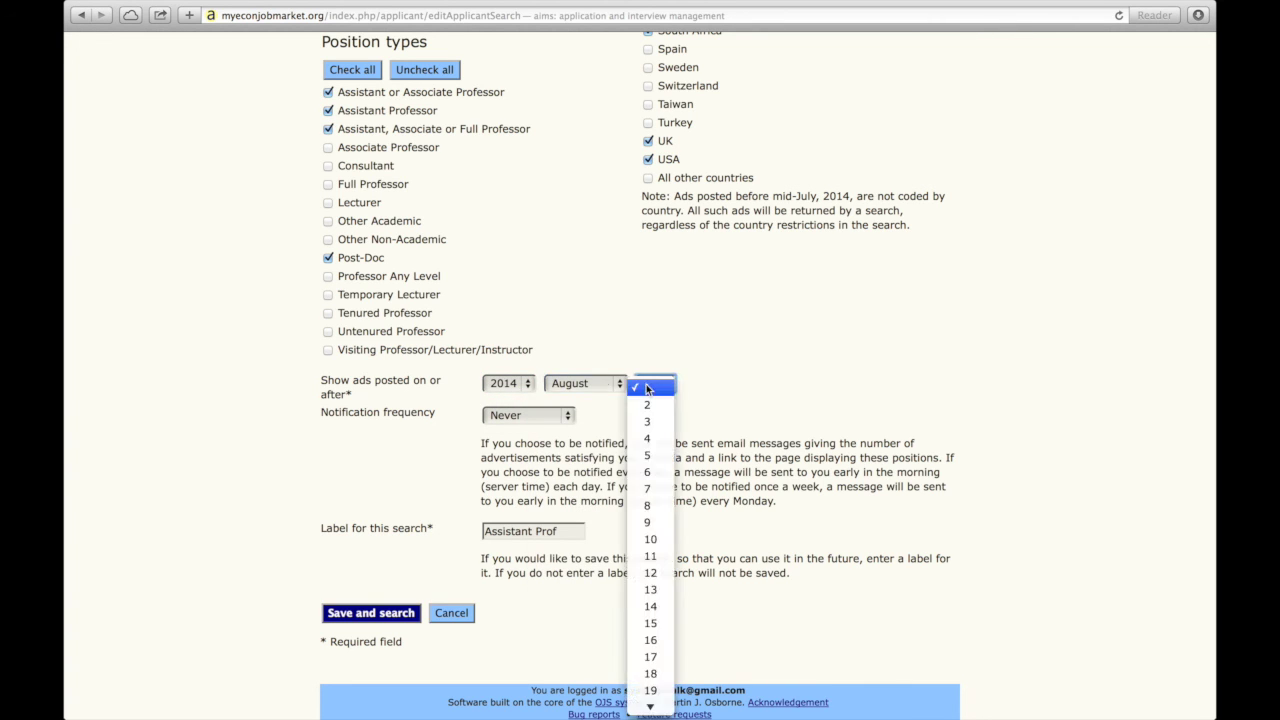
click(646, 571)
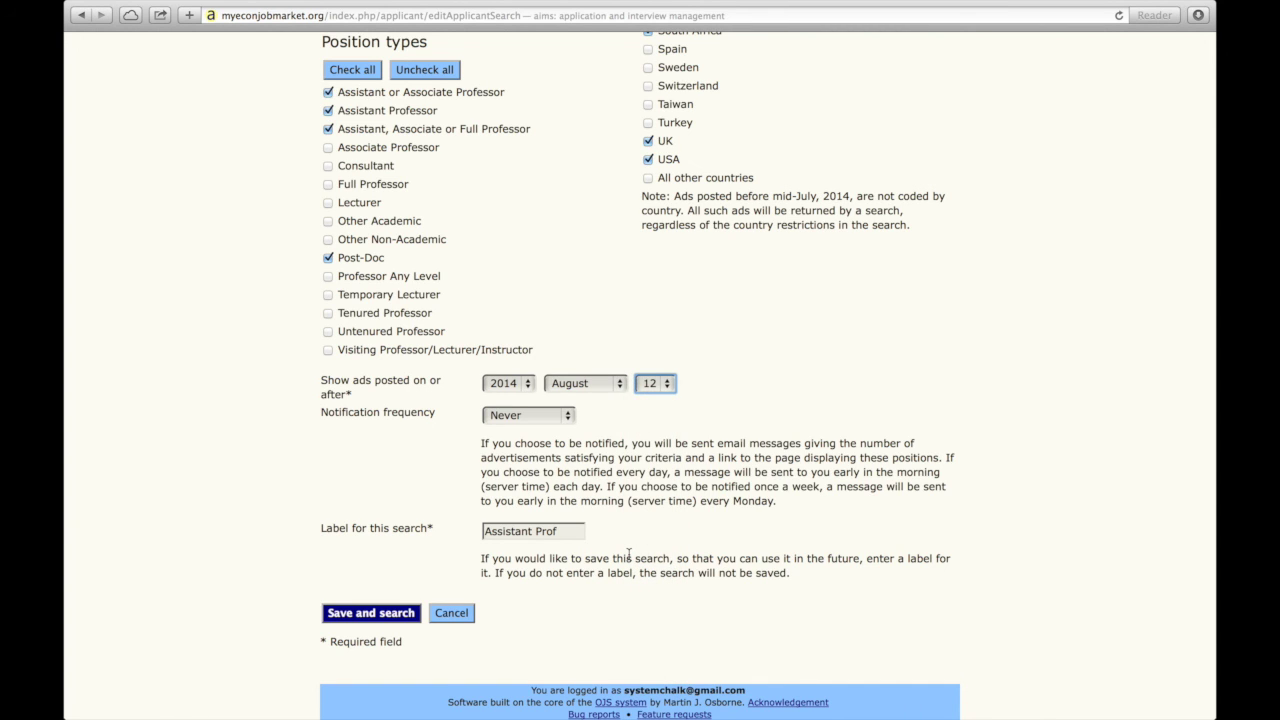
click(560, 415)
Set notifications to Every day and save the search, which now finds no positions.
click(545, 437)
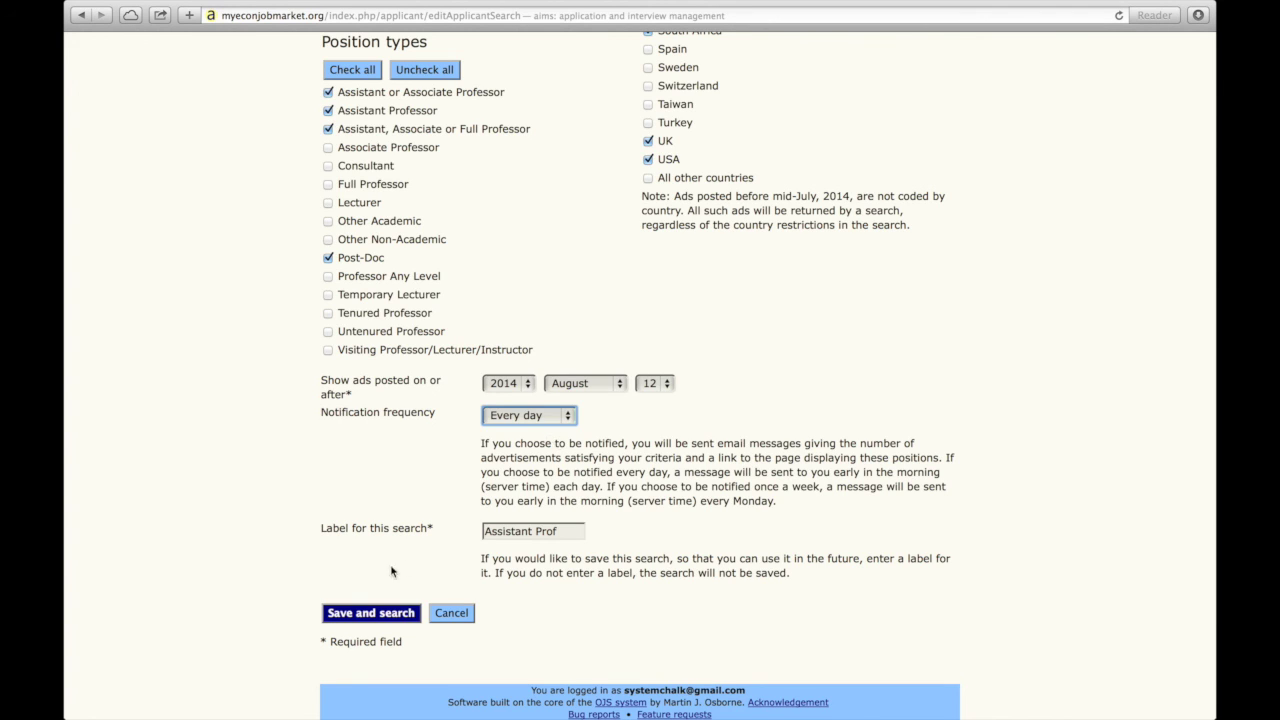
click(354, 613)
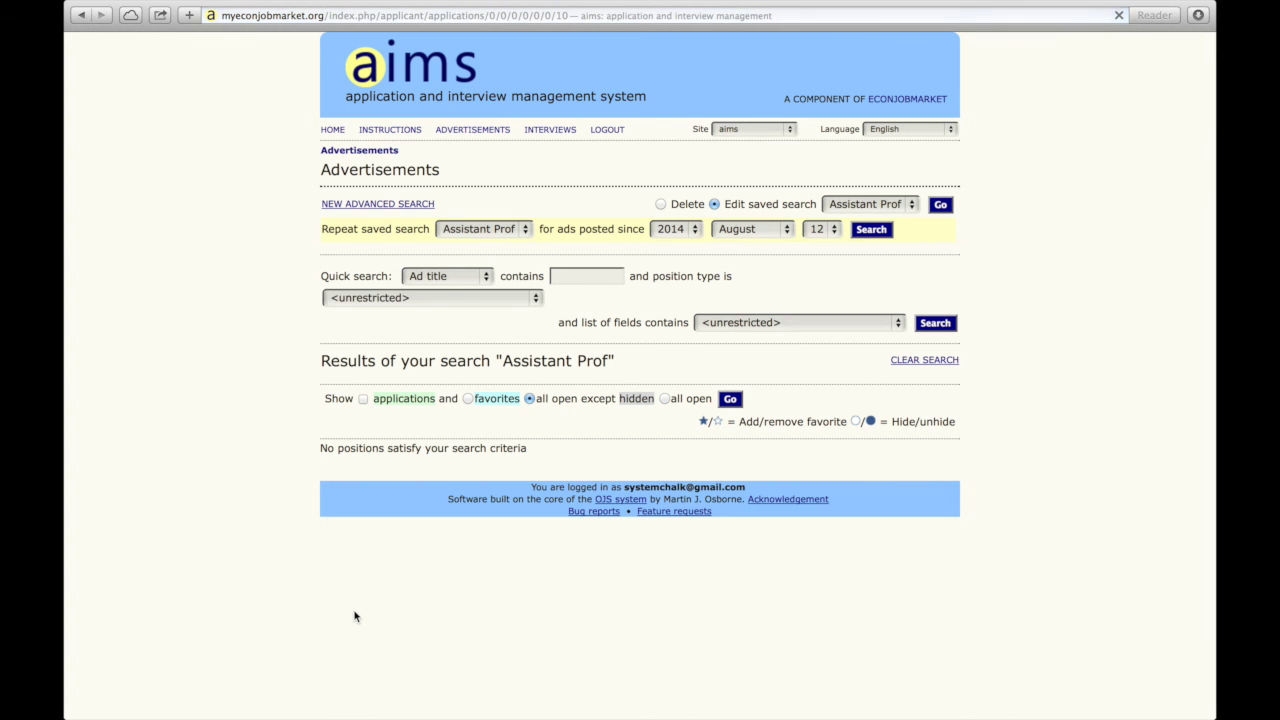